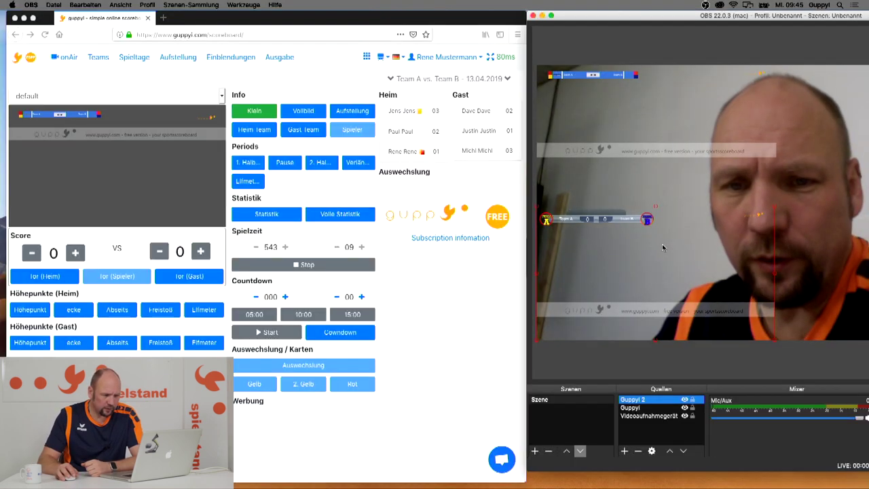
- In the scoreboard web app, create an overlay layout named ReneTest1 and select it as the layout to configure
left_click(667, 212)
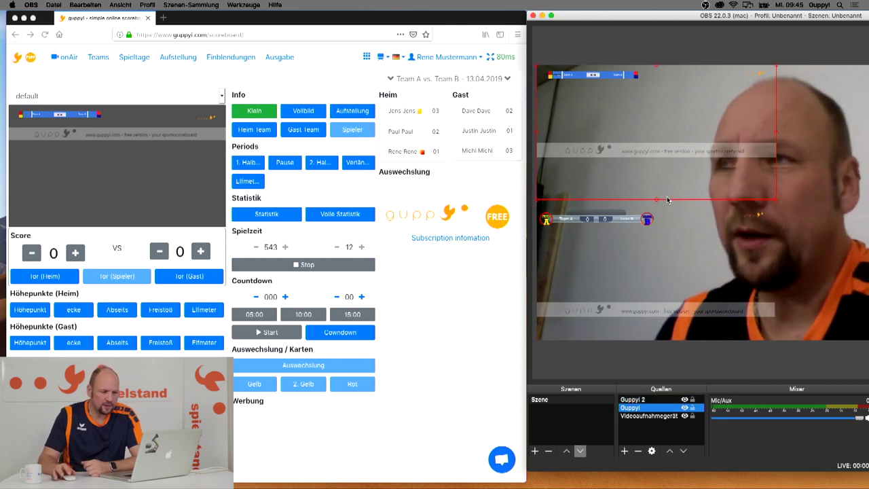
left_click(300, 100)
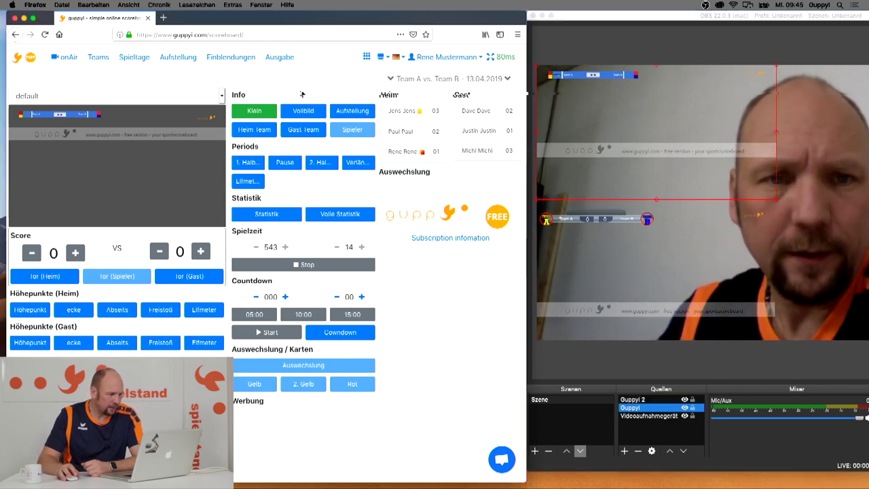
left_click(212, 59)
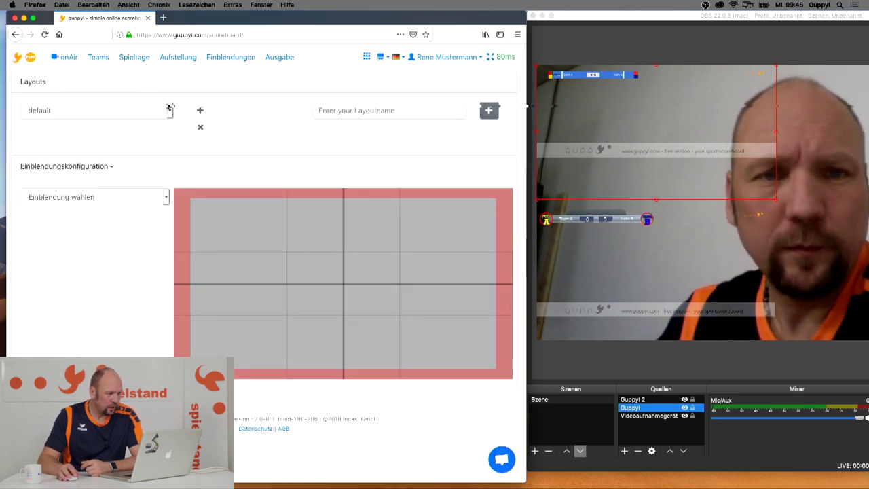
left_click(335, 110)
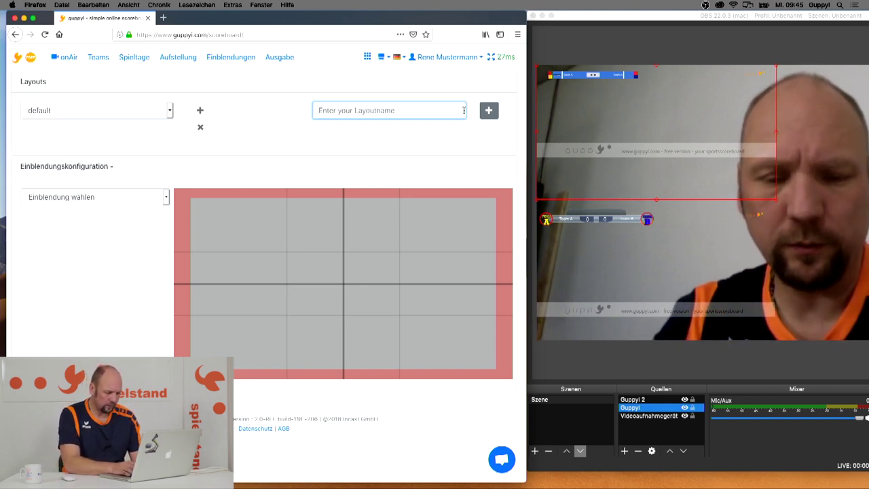
type("ReneTest1")
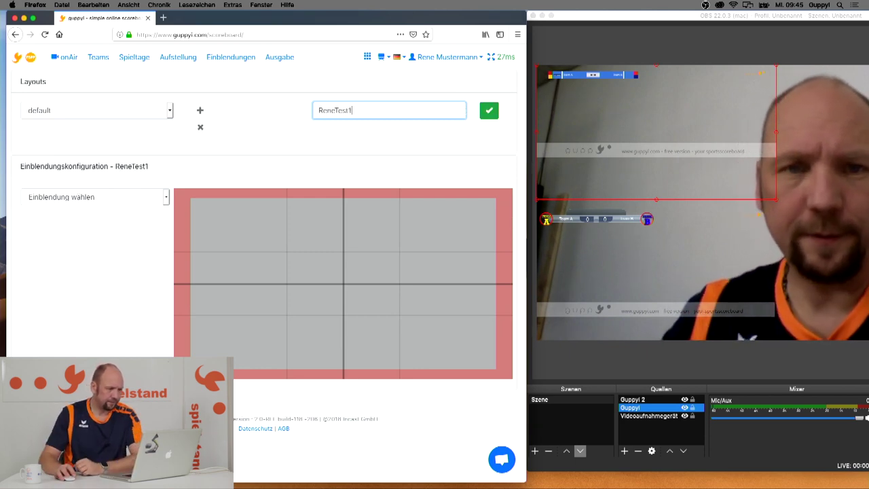
left_click(489, 112)
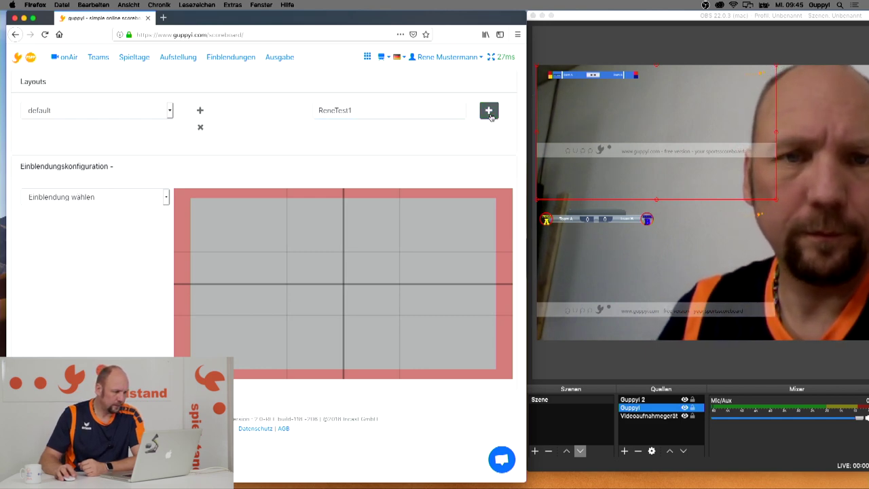
left_click(164, 115)
left_click(158, 129)
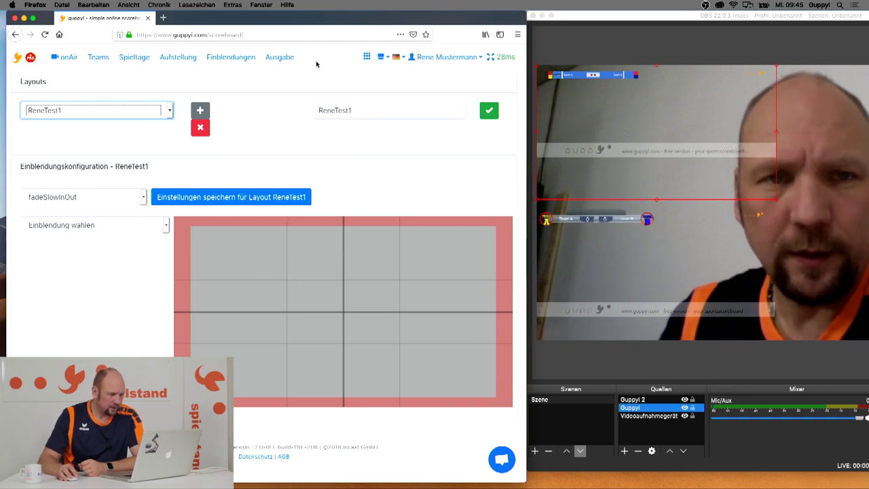
- Add an output display that uses the ReneTest1 layout in Full HD 1080 (16:9) format
left_click(276, 58)
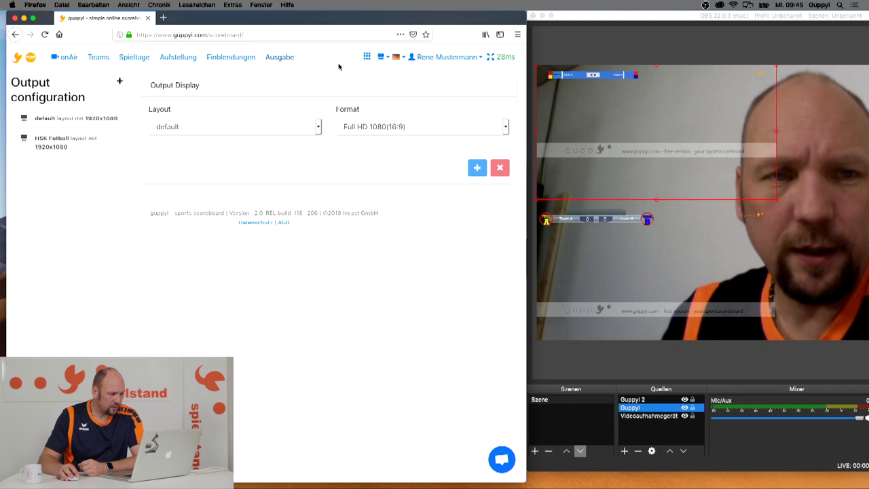
left_click(95, 126)
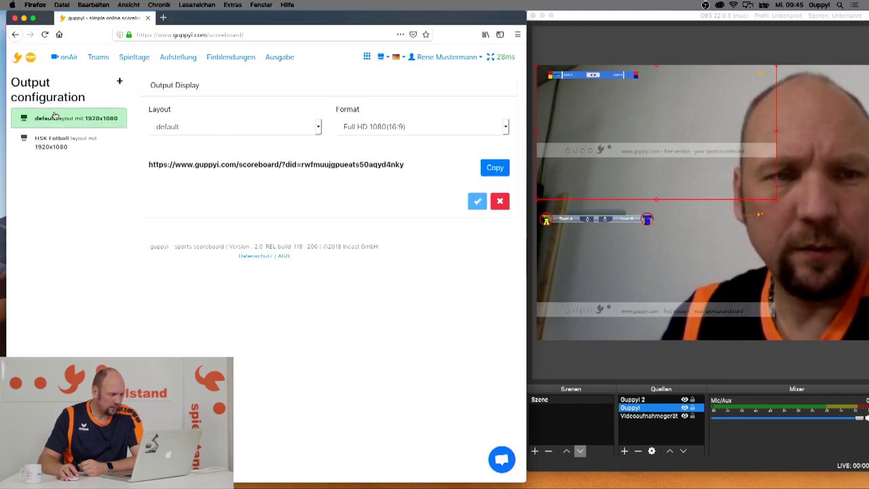
left_click(121, 84)
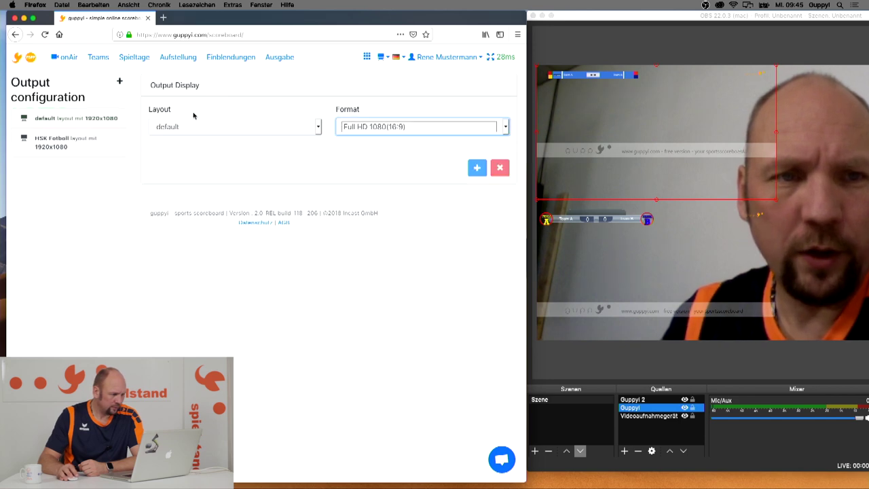
left_click(199, 129)
left_click(201, 129)
left_click(205, 130)
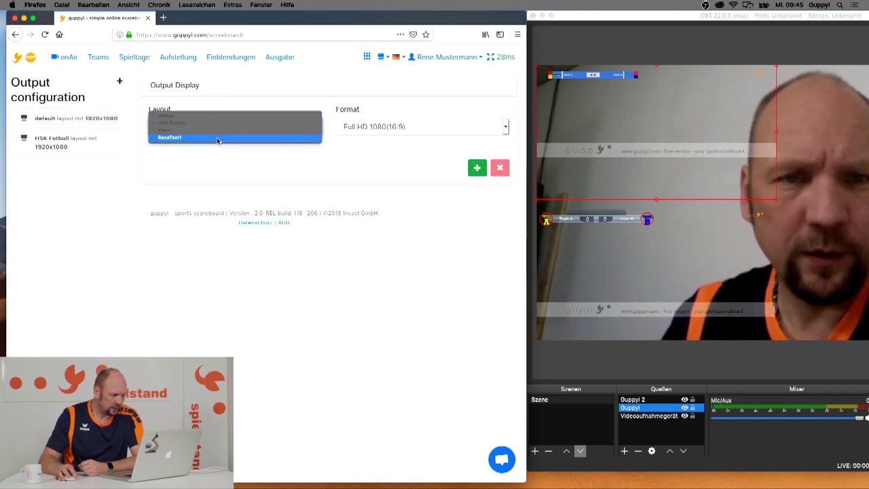
left_click(203, 138)
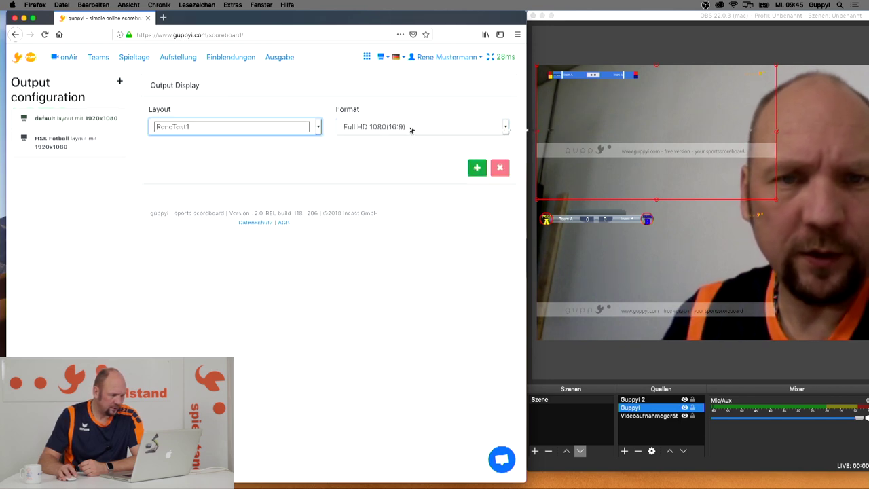
left_click(477, 169)
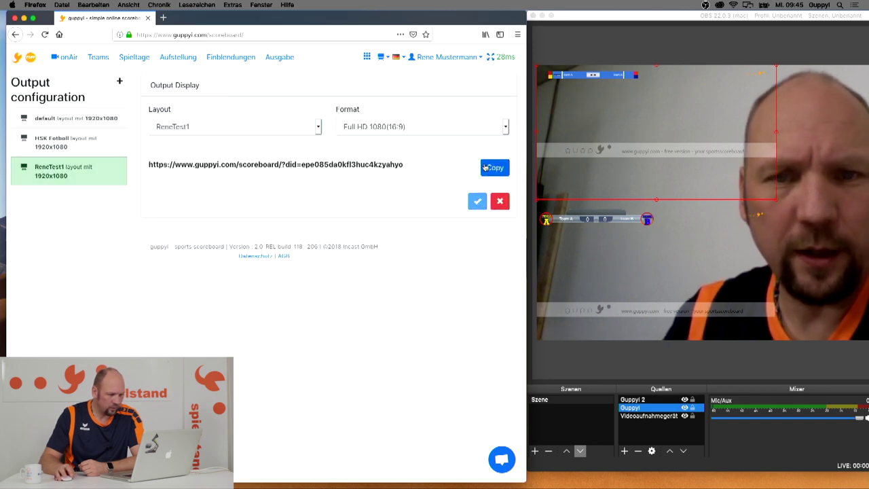
- Switch to OBS and replace the Guppyi browser source's URL with the ReneTest1 output display's URL
left_click(653, 414)
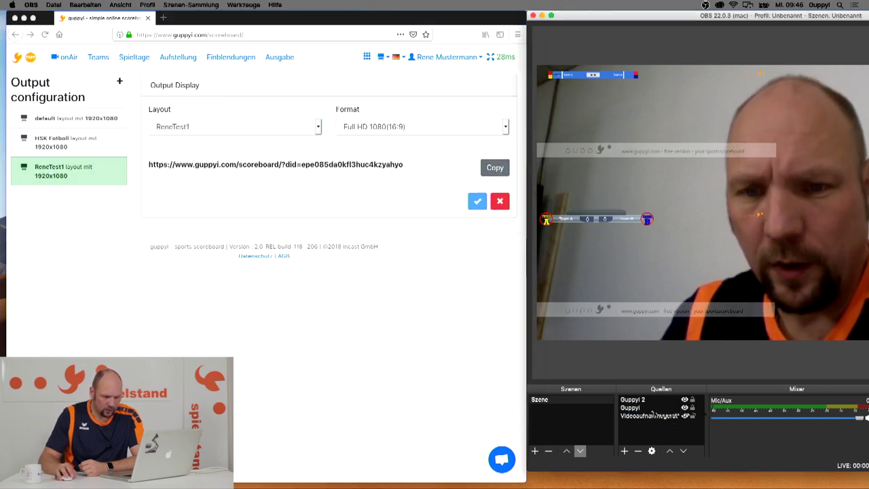
double_click(638, 407)
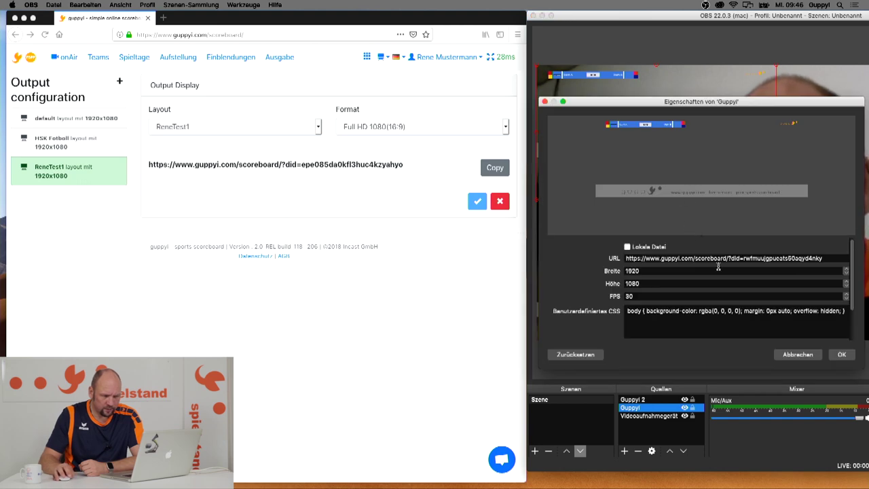
left_click_drag(838, 264, 469, 253)
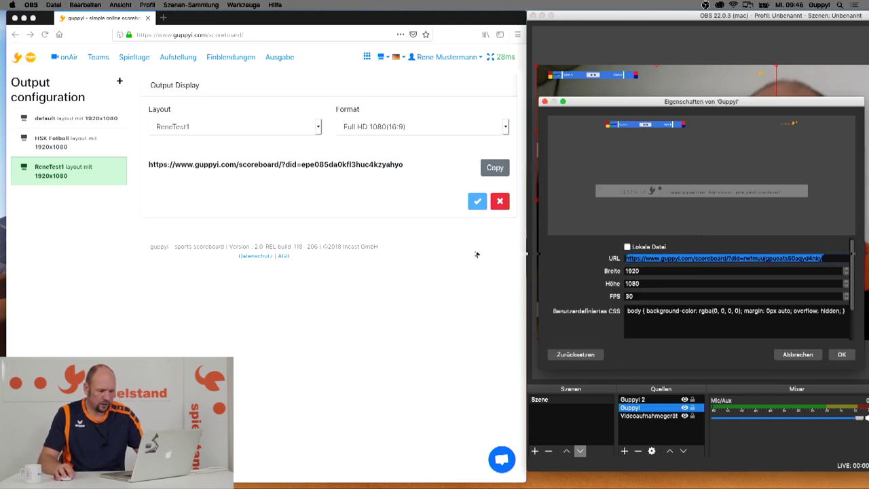
key("super+v")
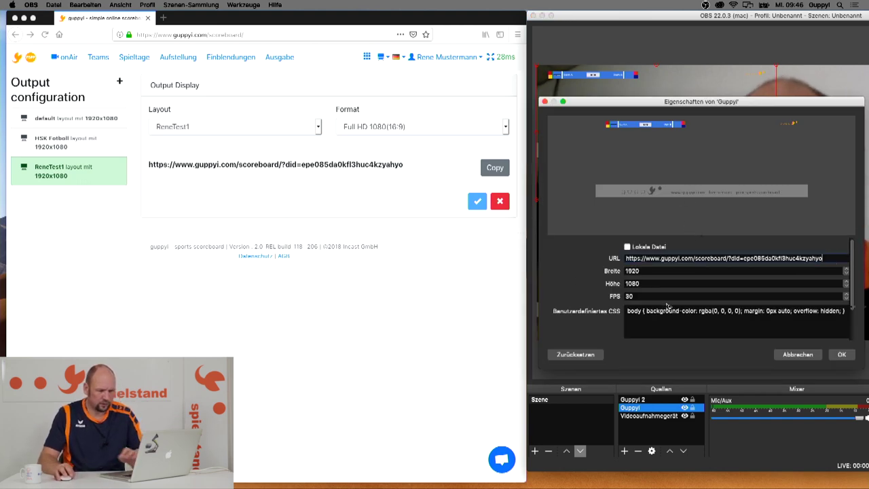
left_click(840, 354)
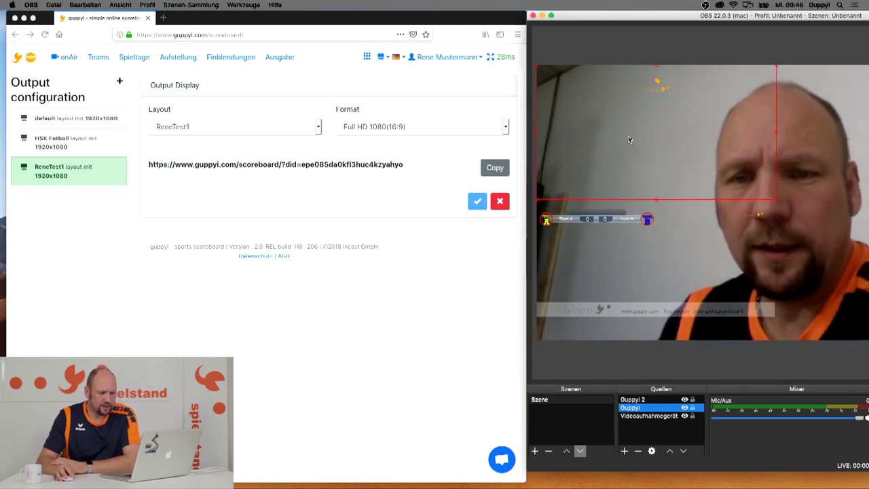
- Shrink the Guppyi 2 overlay to about half size in the scene's lower corner, and enlarge the Guppyi overlay
left_click(774, 217)
left_click_drag(777, 216, 658, 271)
left_click(652, 161)
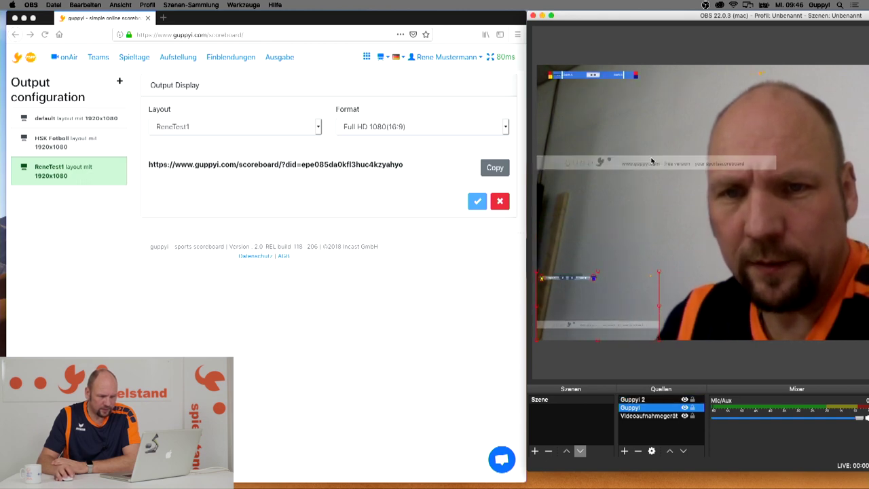
left_click_drag(778, 203, 844, 254)
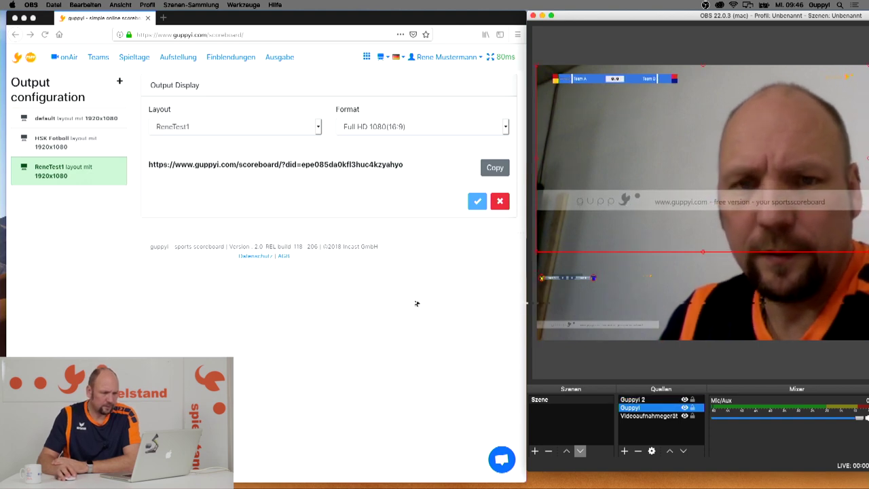
left_click(422, 337)
left_click(581, 302)
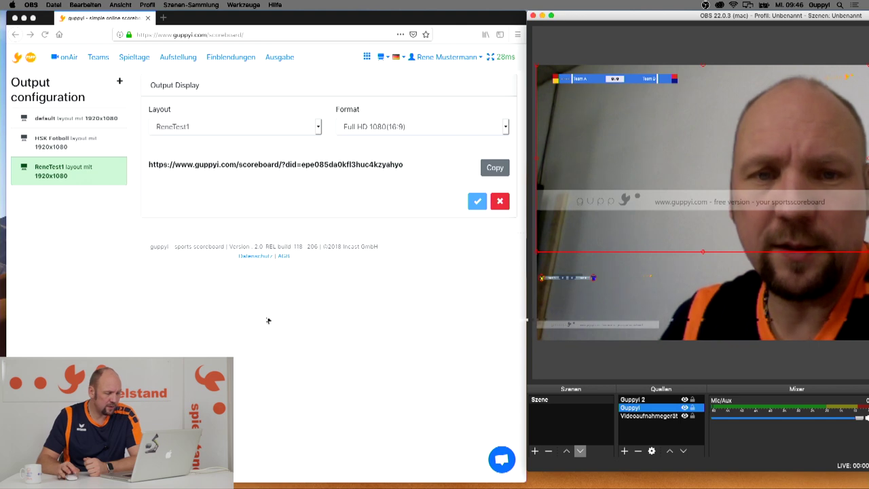
- Return to the browser's overlay configuration, review the available overlays and load SoccerFootball_game_clock_mini
left_click(246, 59)
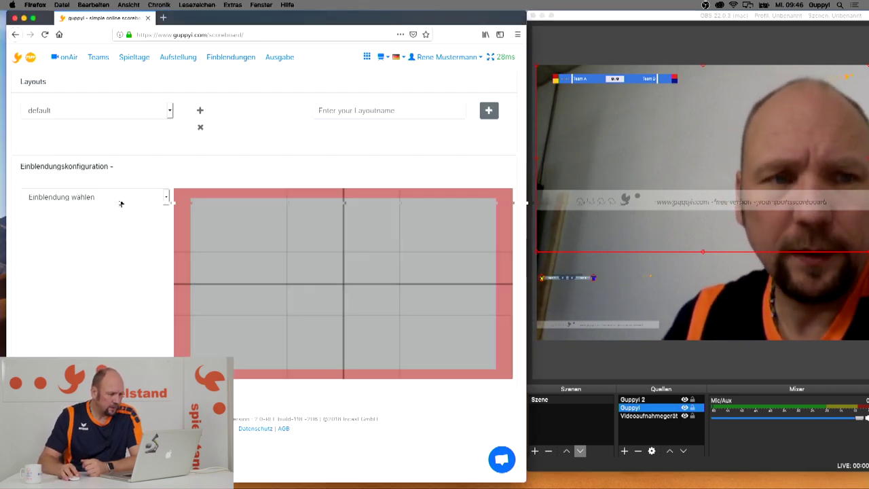
left_click(121, 204)
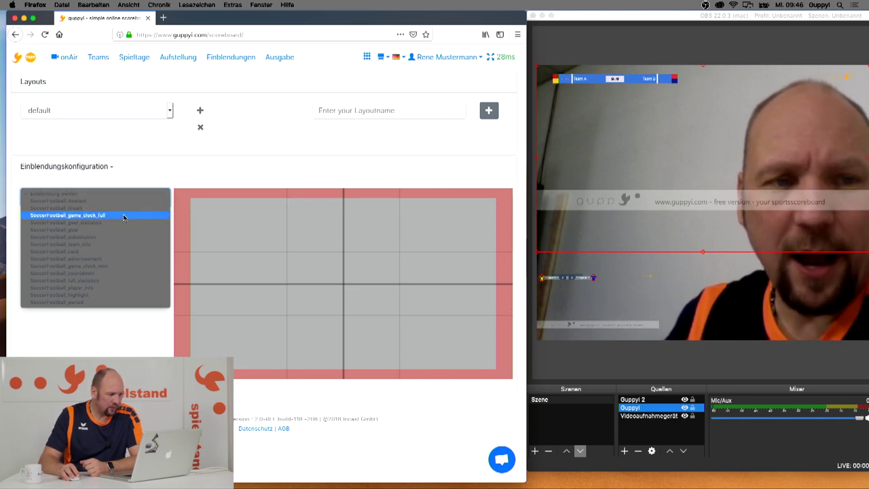
left_click(219, 171)
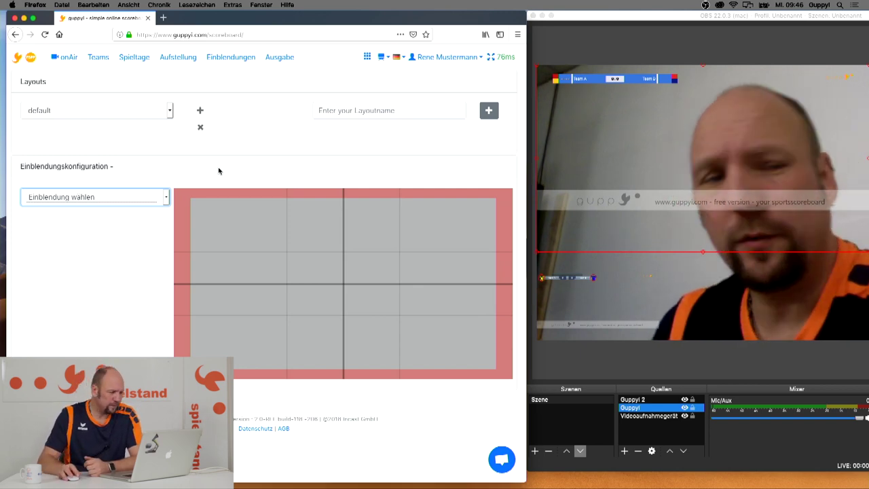
left_click(153, 197)
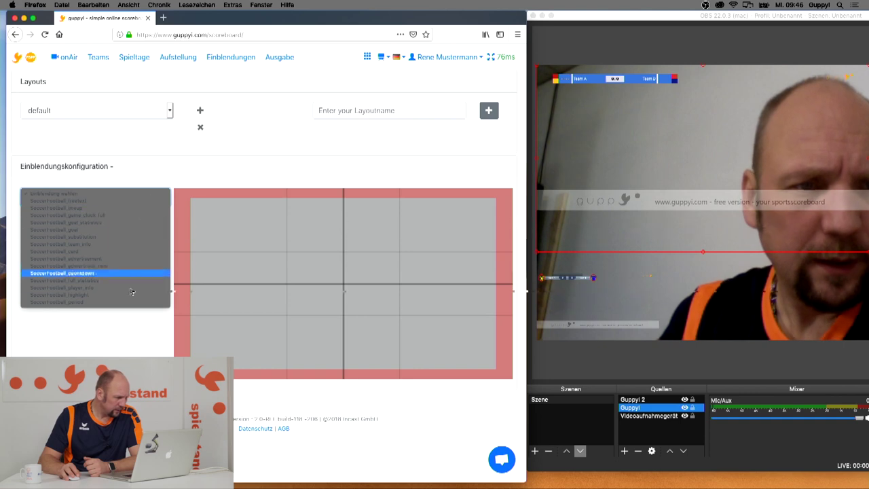
left_click(241, 140)
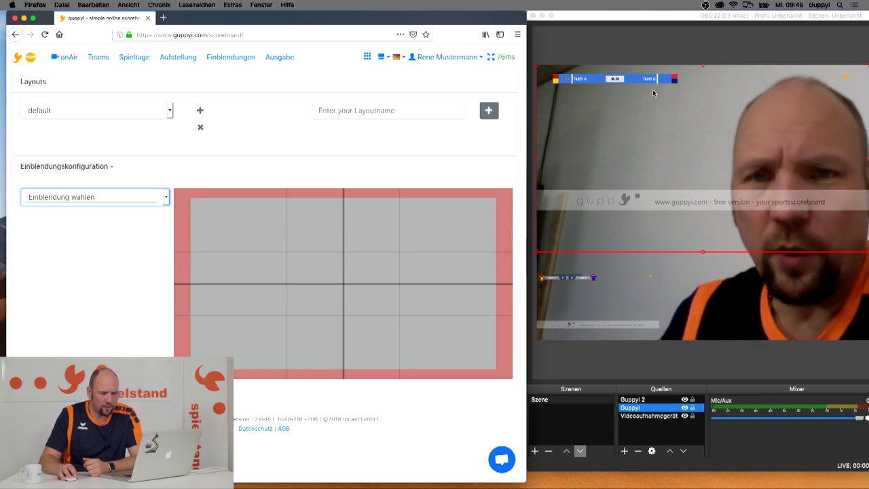
left_click(80, 202)
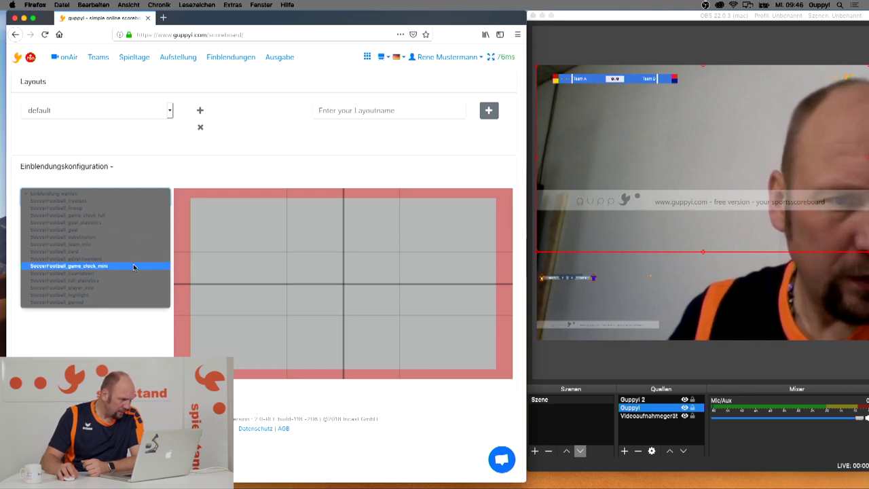
left_click(133, 267)
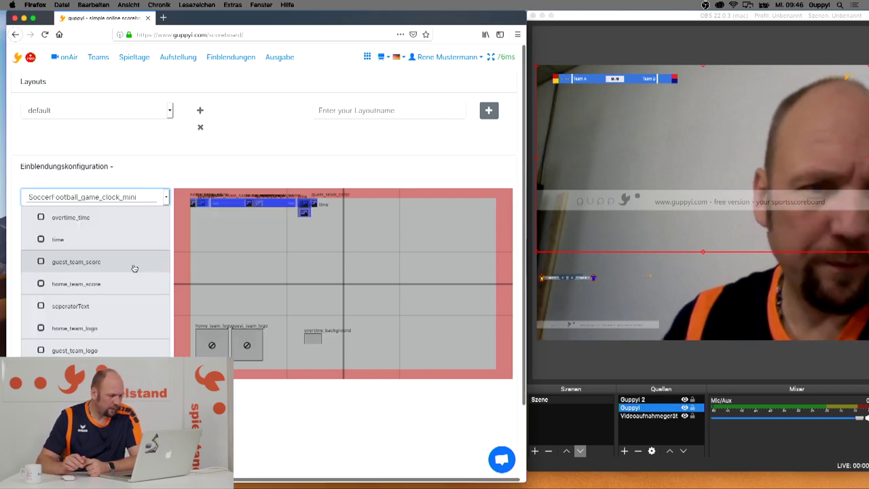
- Look over the game clock overlay's element list and widen the browser window to enlarge the layout preview
scroll(240, 249, "down", 3)
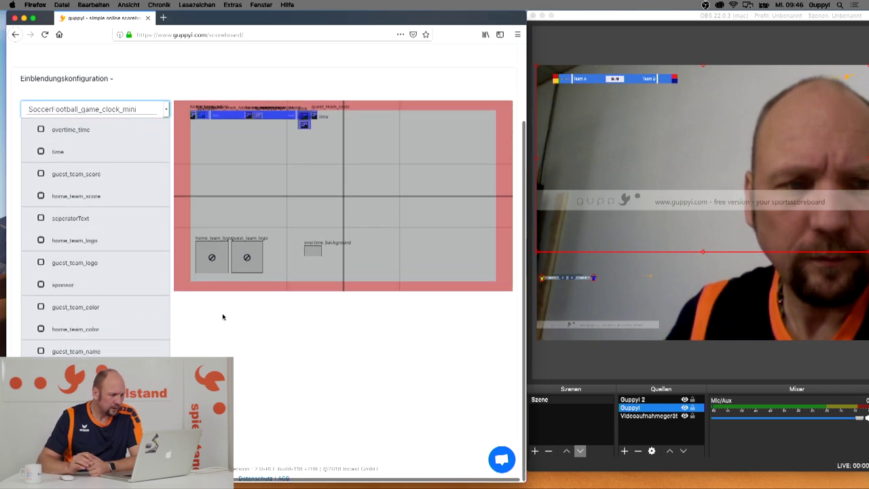
scroll(229, 317, "up", 2)
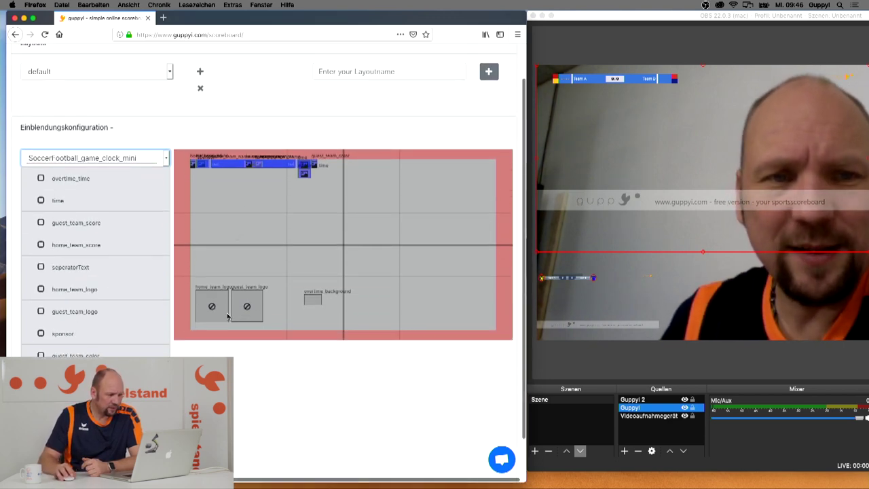
scroll(303, 330, "down", 2)
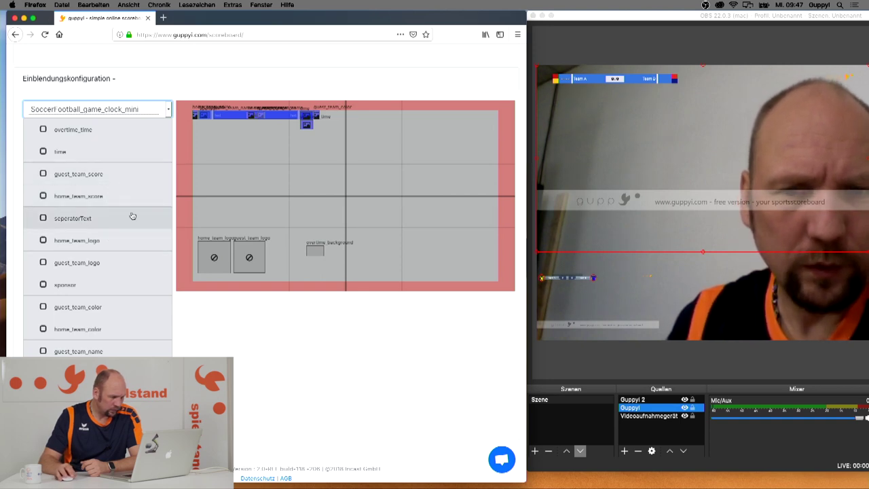
left_click(466, 373)
left_click_drag(530, 354, 827, 336)
left_click(829, 139)
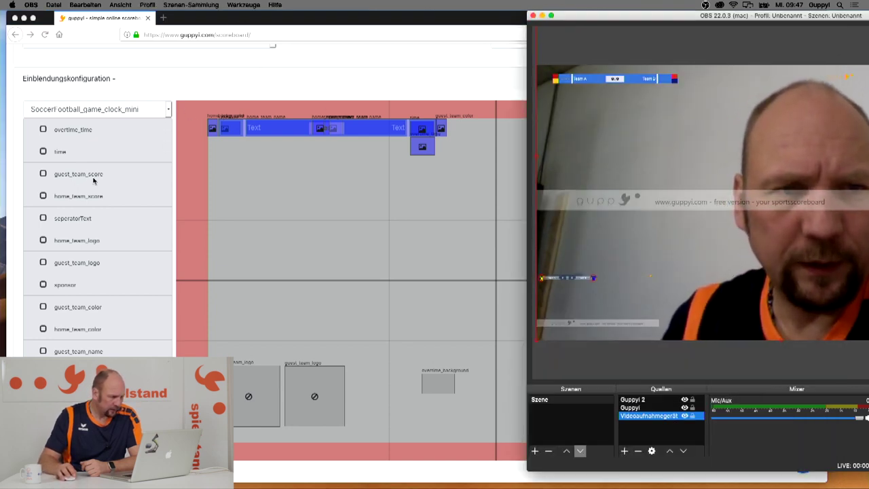
- Select the sponsor element of the game clock overlay and compare its position with the live scoreboard in OBS
left_click(73, 289)
left_click(69, 288)
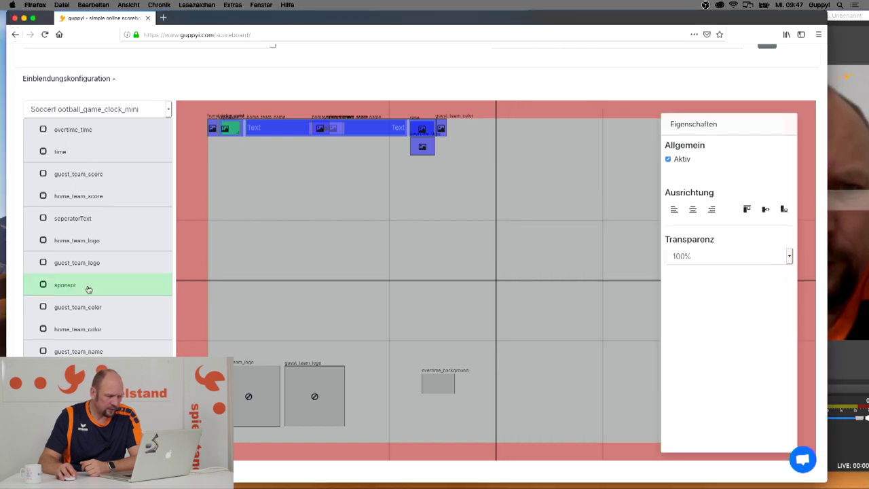
key("super+Tab")
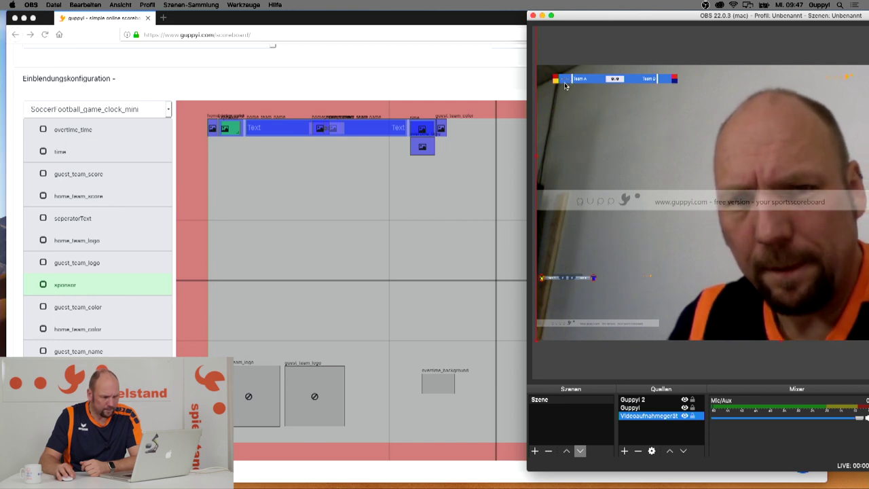
left_click(467, 88)
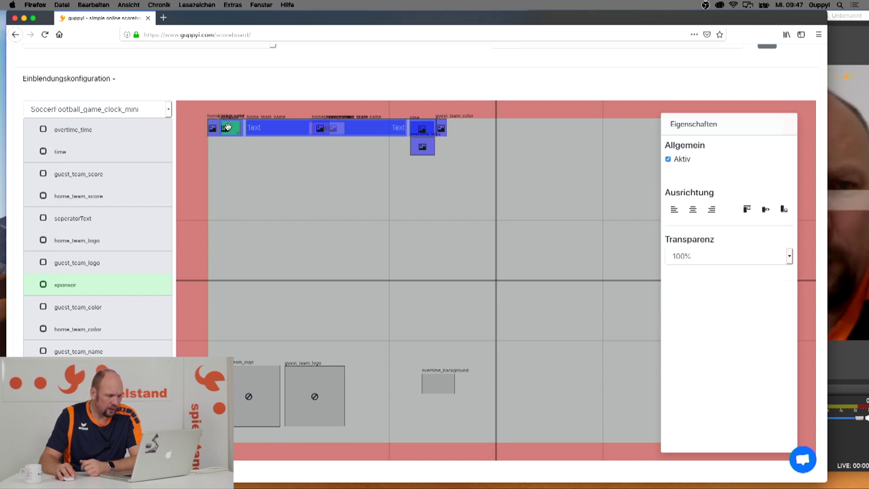
- Try to move the sponsor element to the middle of the default layout and enlarge it into a wide rectangle
left_click_drag(231, 128, 502, 254)
left_click_drag(401, 217, 498, 256)
scroll(249, 134, "up", 3)
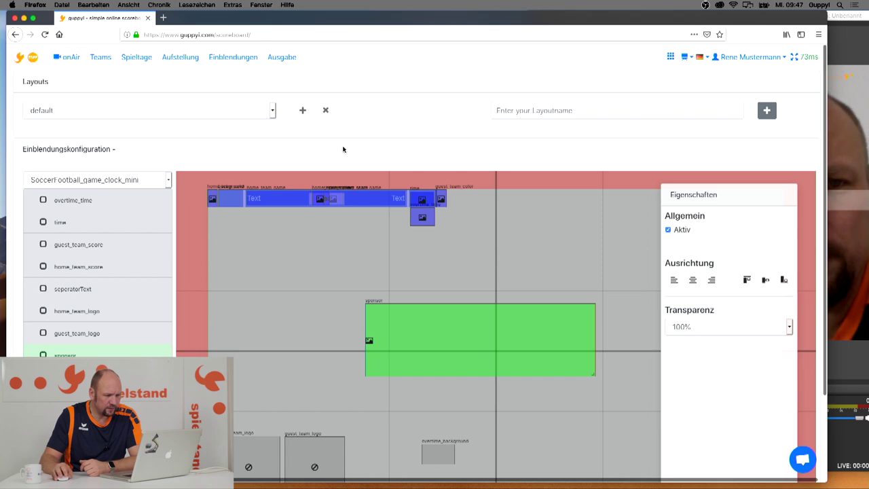
scroll(407, 153, "down", 3)
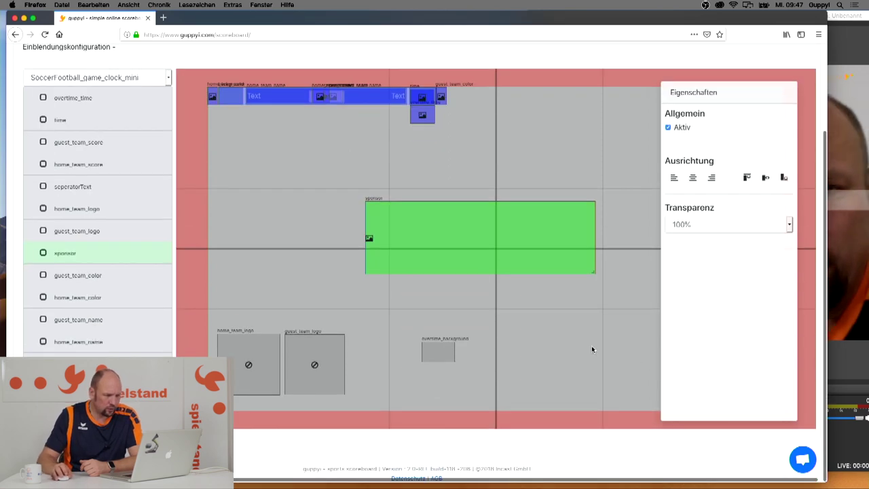
scroll(592, 347, "up", 3)
scroll(531, 343, "down", 3)
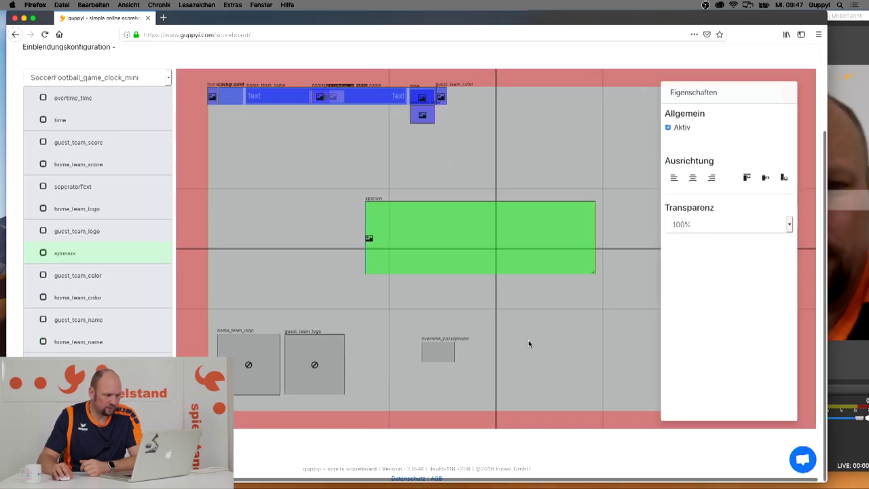
scroll(530, 340, "up", 3)
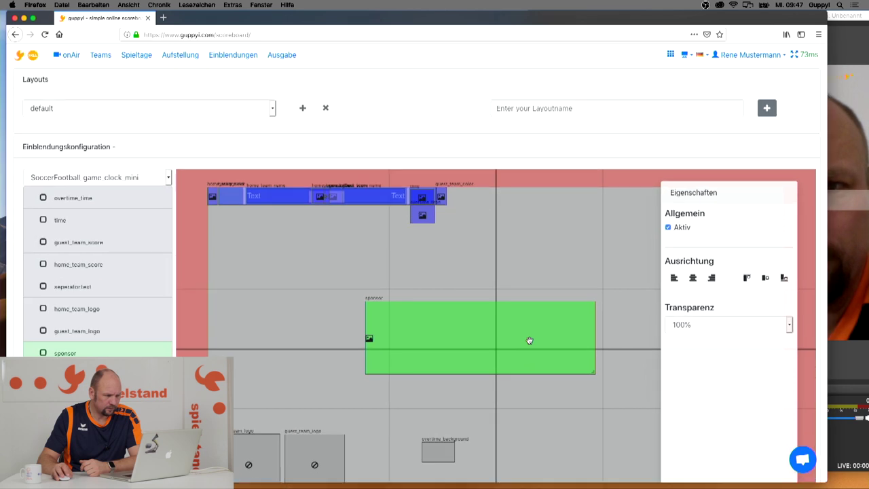
- Switch to the ReneTest1 layout and load its SoccerFootball_game_clock_mini overlay
left_click(193, 110)
left_click(184, 127)
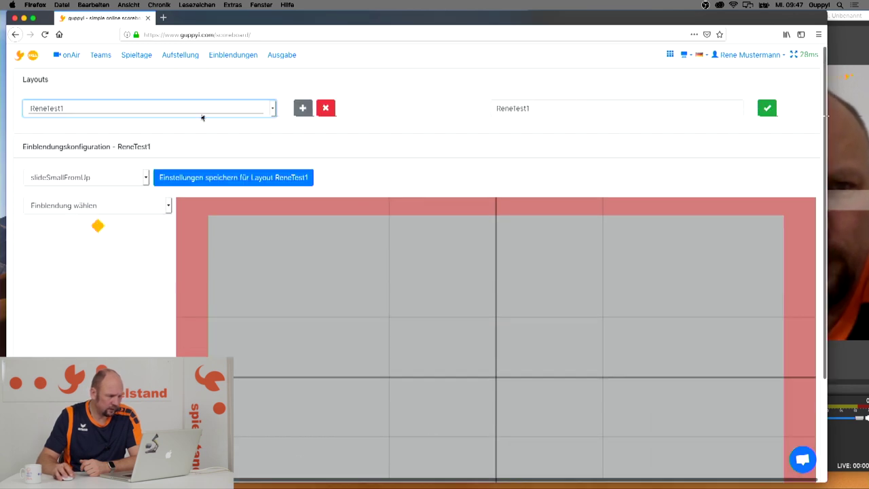
left_click(140, 205)
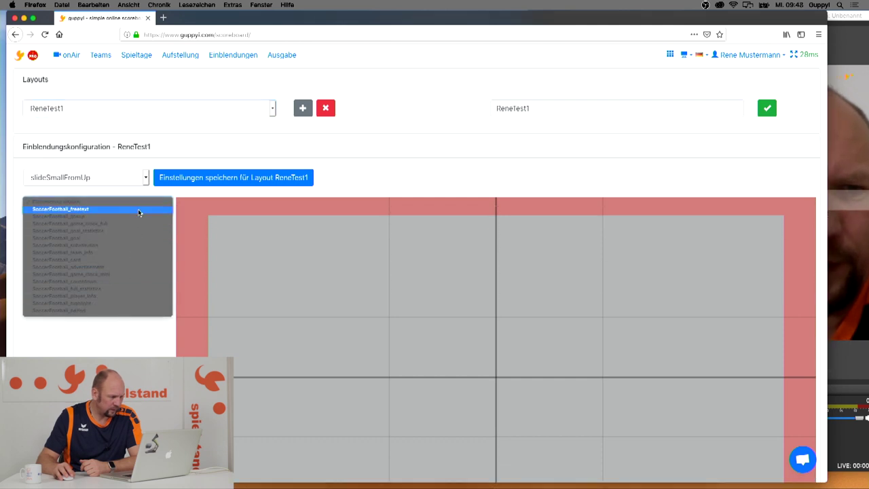
left_click(131, 274)
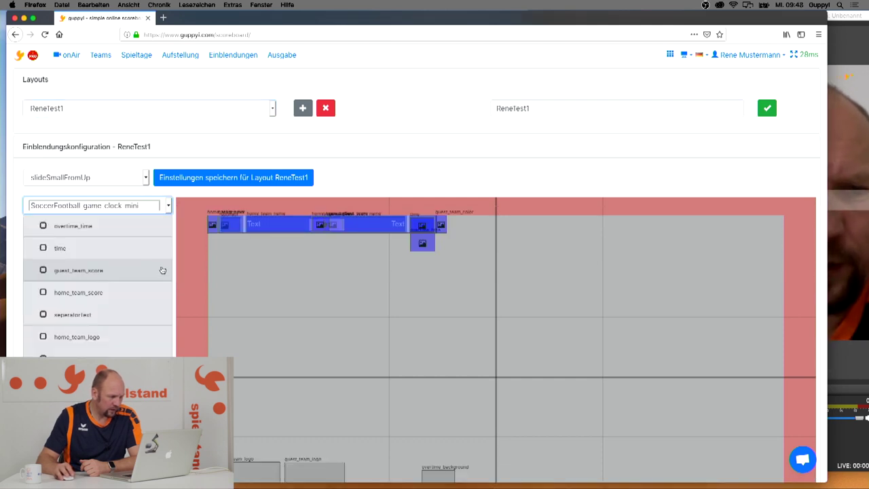
- Move the sponsor element near the middle of the overlay, enlarge it to a big rectangle and save the settings for layout ReneTest1
scroll(132, 292, "down", 2)
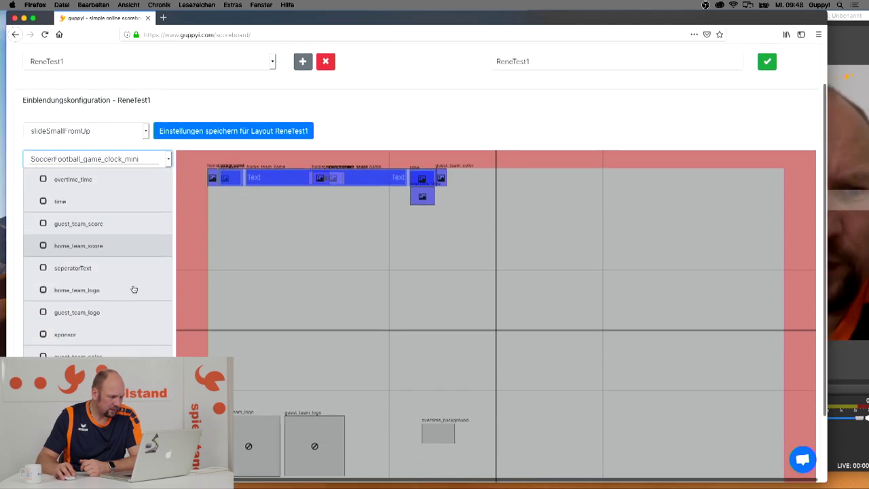
left_click(107, 339)
left_click_drag(239, 182, 392, 269)
left_click_drag(346, 233, 562, 352)
scroll(547, 343, "down", 2)
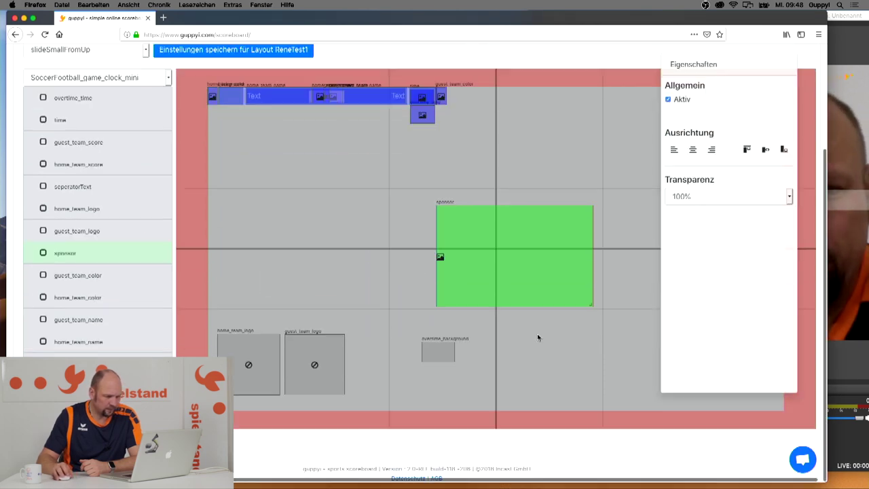
scroll(537, 334, "up", 4)
left_click(246, 178)
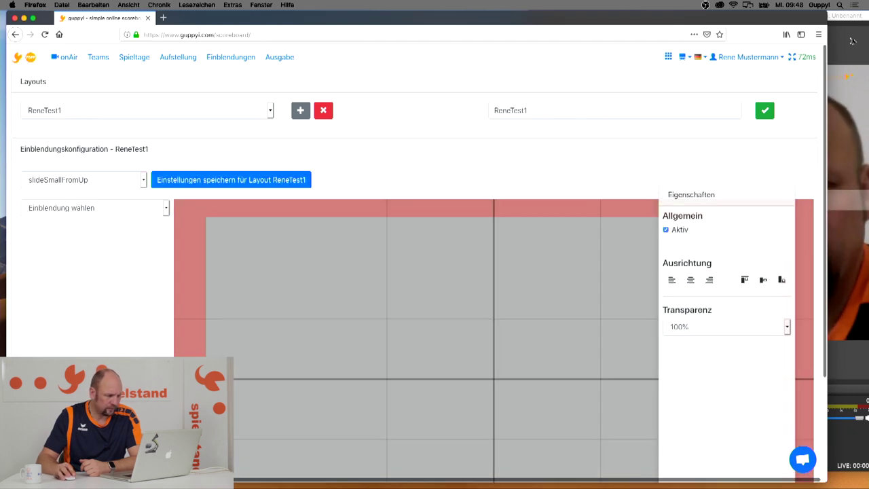
- Reload the SoccerFootball_game_clock_mini overlay to review the enlarged sponsor element in the layout preview
left_click(85, 205)
left_click(136, 279)
scroll(182, 268, "down", 3)
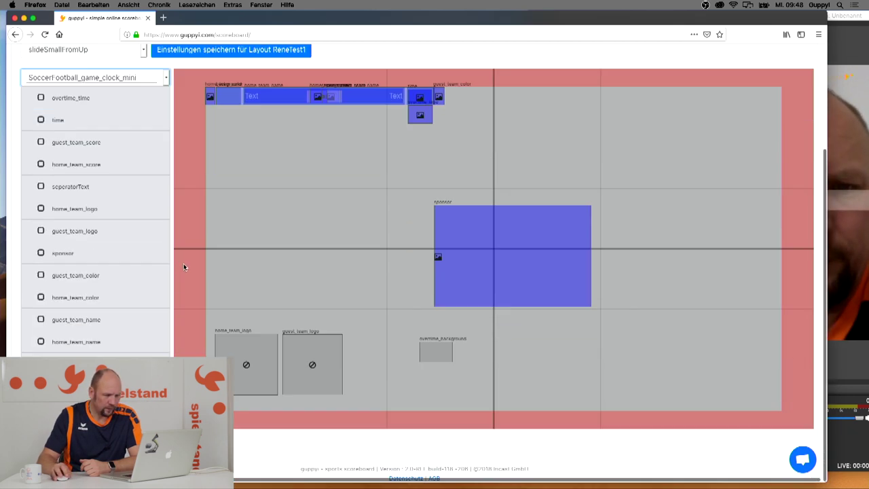
- Check the sponsor's new position in the OBS preview, and narrow the browser window so both windows sit side by side
left_click(830, 40)
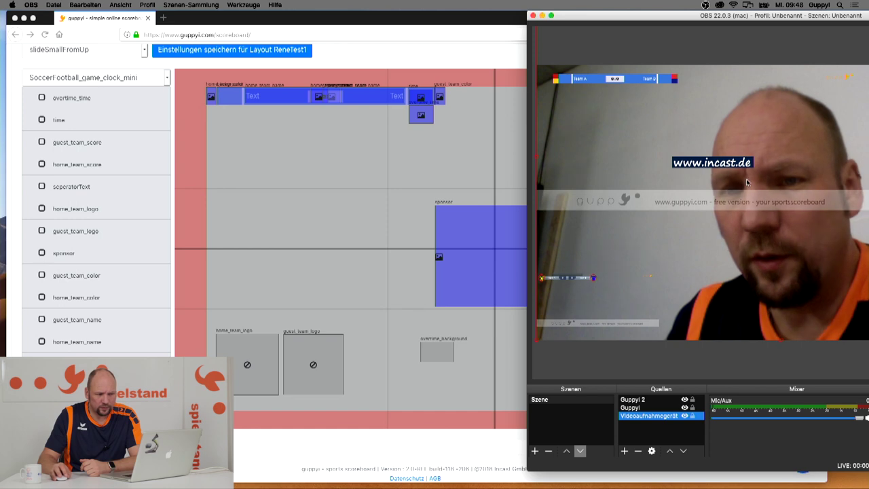
left_click(500, 38)
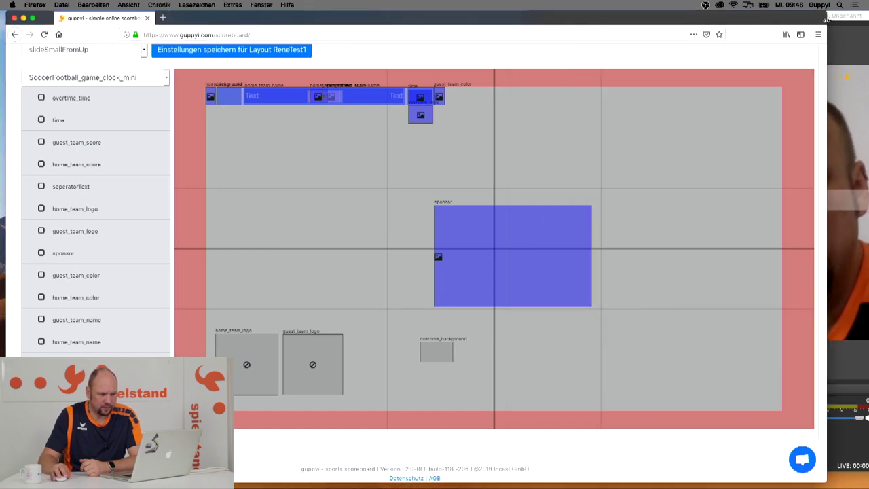
left_click_drag(826, 20, 536, 47)
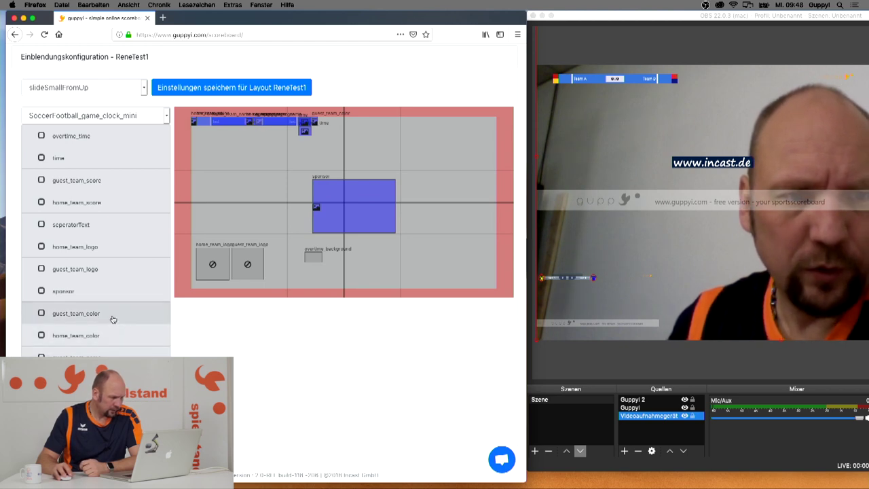
- Move the home_team_color element just below the scoreboard bar, enlarge it to a square and shift the properties window aside
left_click(109, 337)
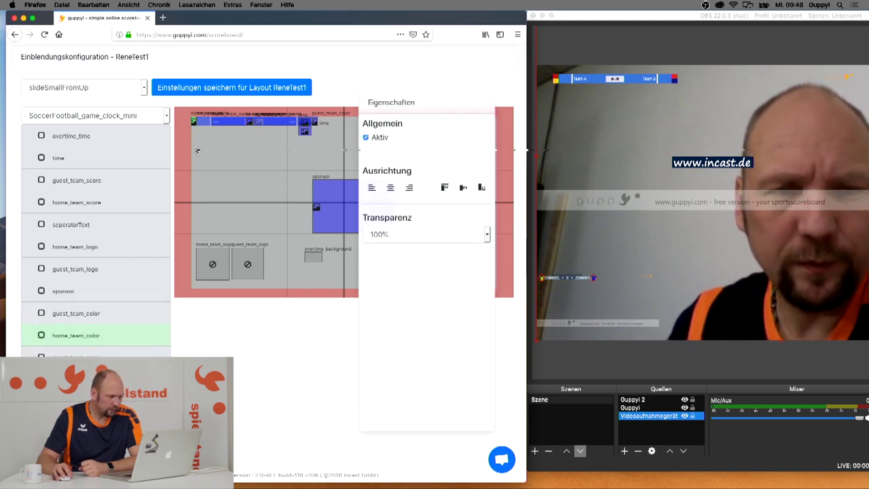
left_click_drag(195, 123, 208, 145)
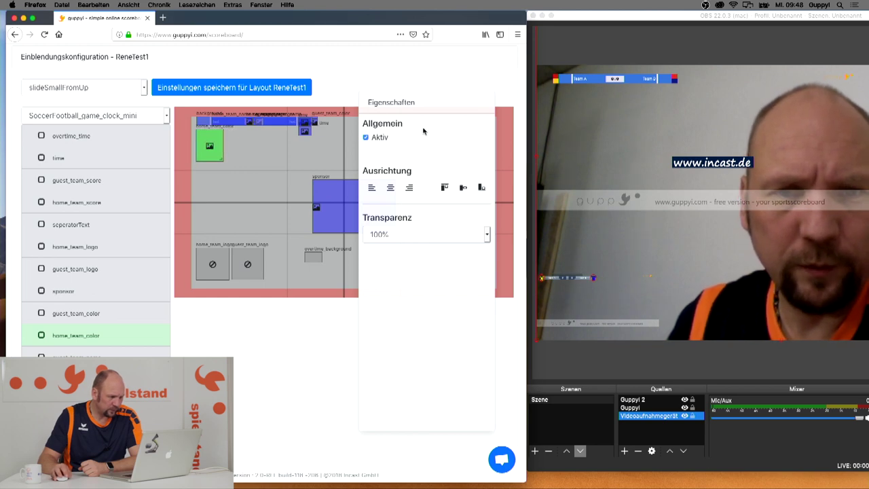
left_click_drag(410, 109, 444, 100)
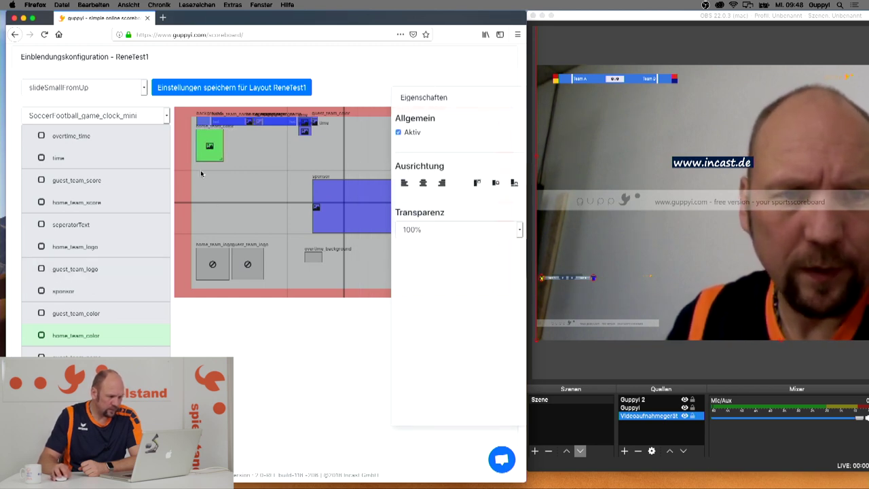
left_click_drag(424, 97, 412, 78)
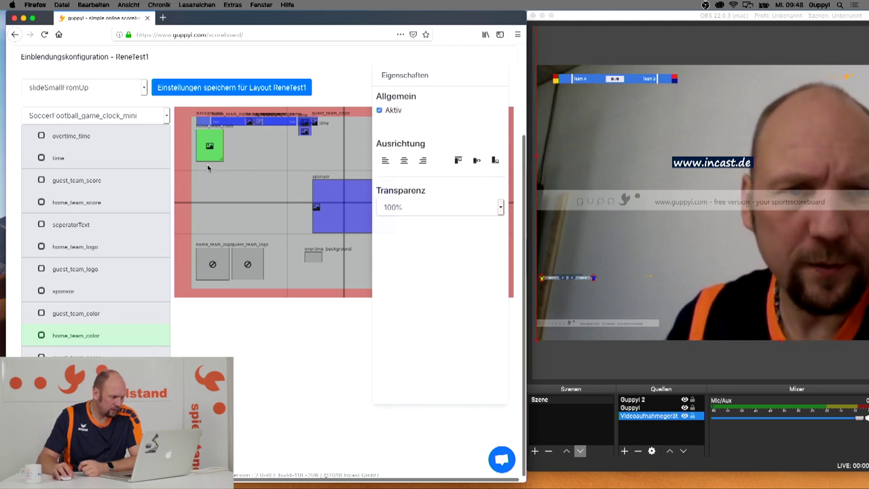
- Move guest_team_color below the bar's guest side, enlarge it to match the home colour square and save the ReneTest1 settings
key("Tab")
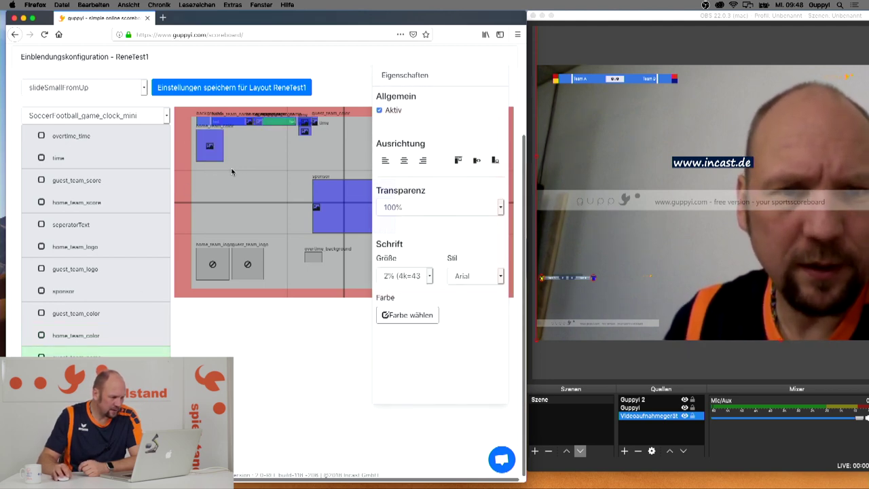
left_click(99, 316)
left_click_drag(315, 122, 290, 147)
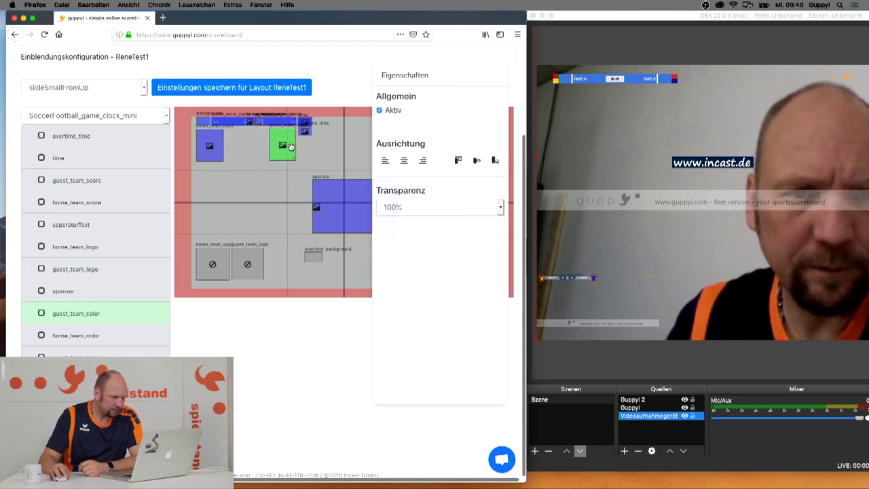
left_click(271, 90)
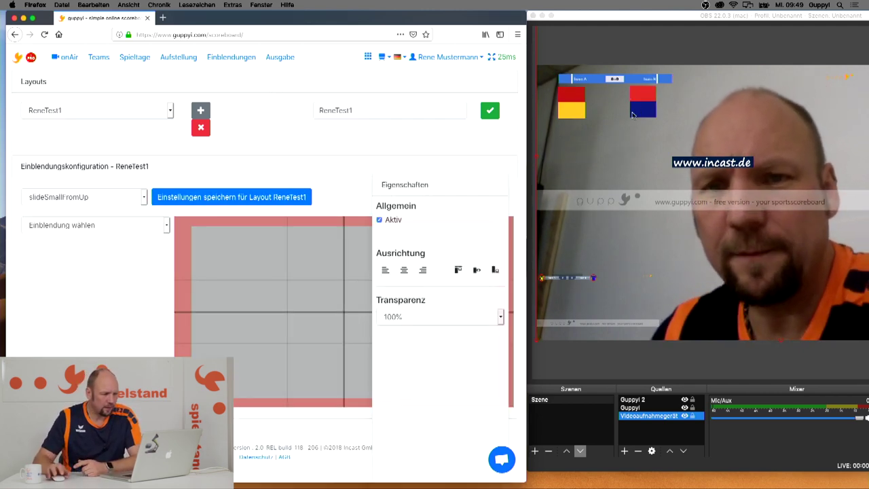
- Reload the SoccerFootball_game_clock_mini overlay in the ReneTest1 layout and bring up its full element list
left_click(118, 228)
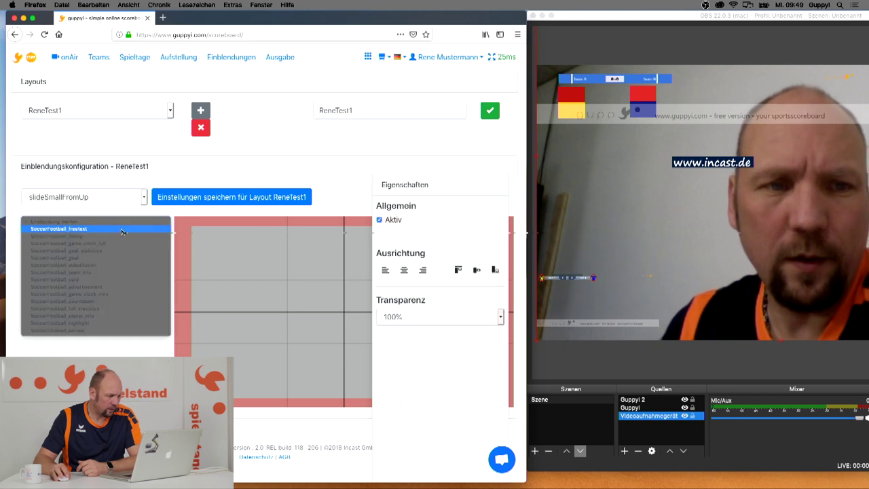
left_click(126, 292)
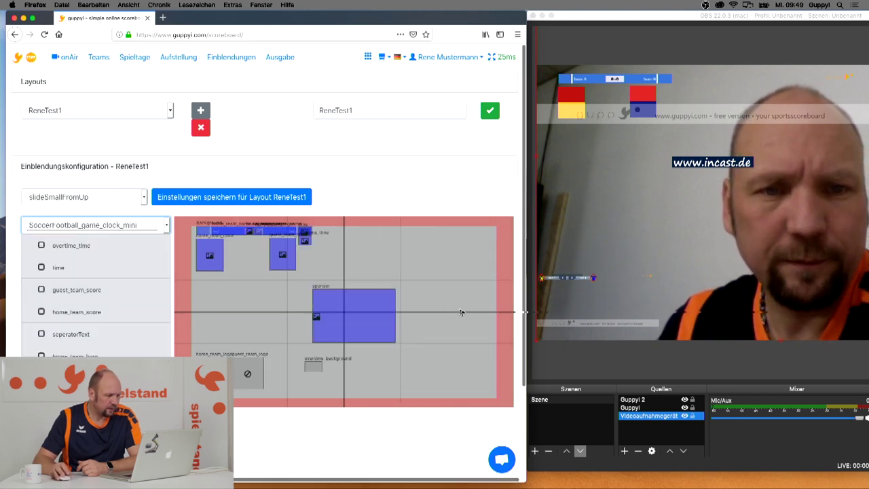
scroll(436, 310, "down", 3)
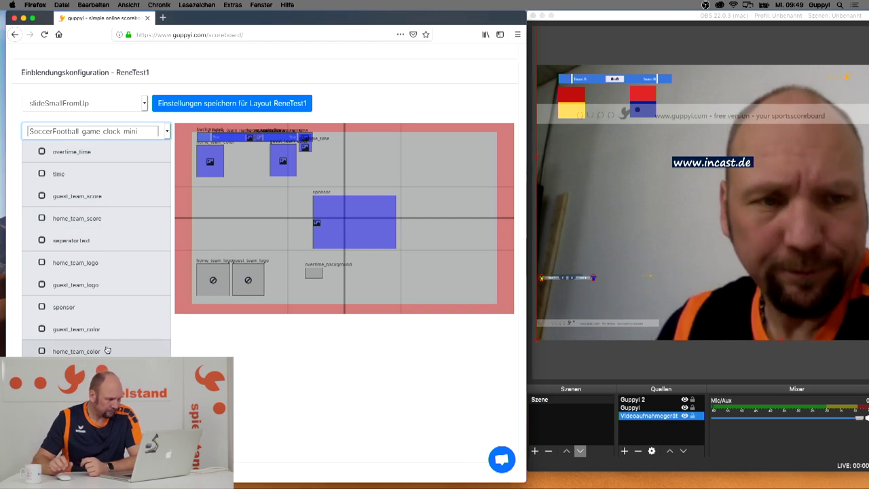
scroll(69, 328, "left", 1)
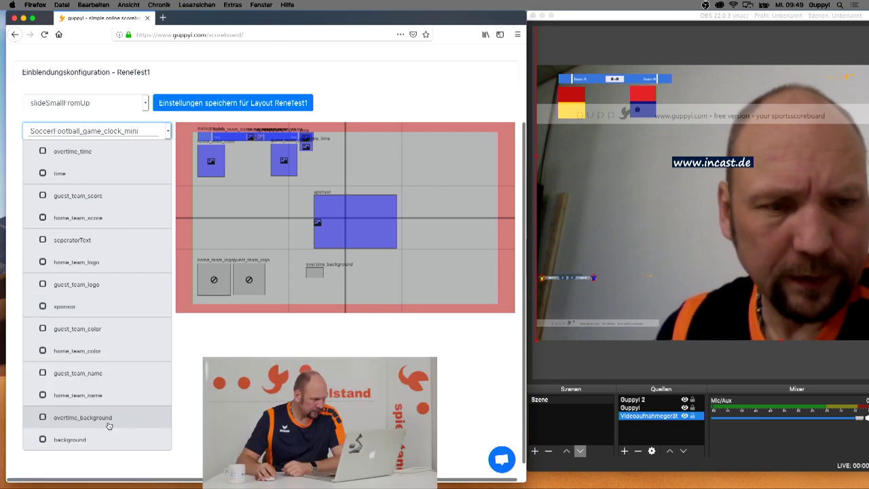
- Move the home_team_score element directly beside the home colour square and enlarge it to the same height
left_click(94, 223)
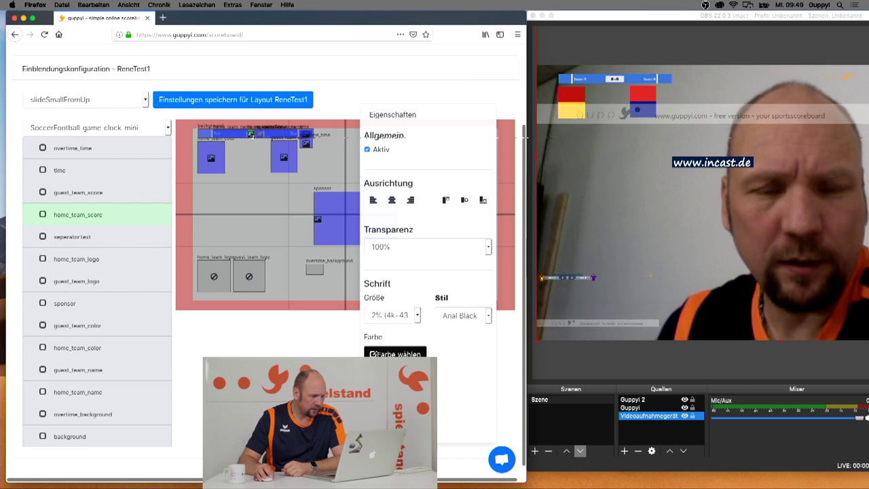
left_click_drag(258, 152, 247, 171)
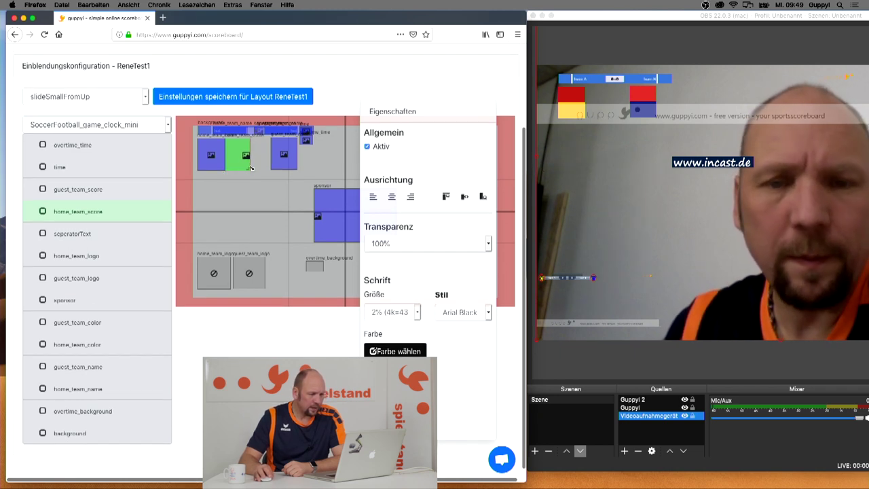
left_click_drag(416, 124, 414, 104)
scroll(421, 134, "down", 1)
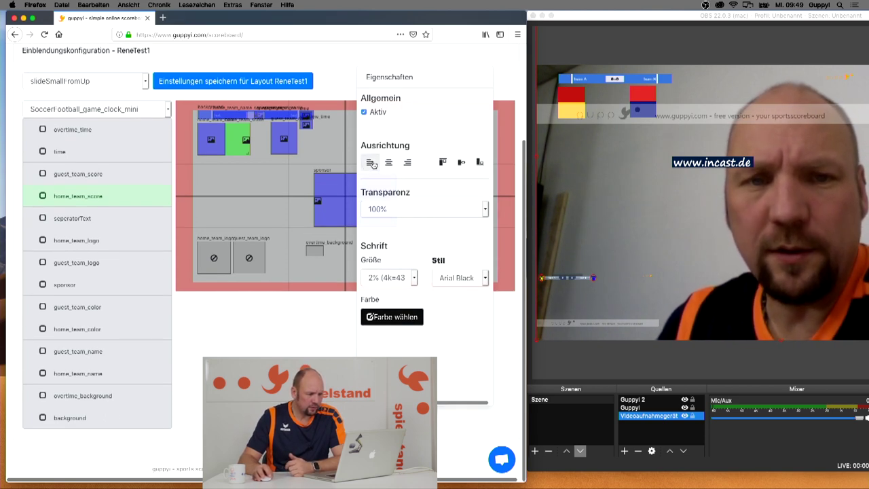
- Try the alignment options for home_team_score, ending with its content centred horizontally and vertically
left_click(370, 163)
left_click(388, 163)
left_click(406, 163)
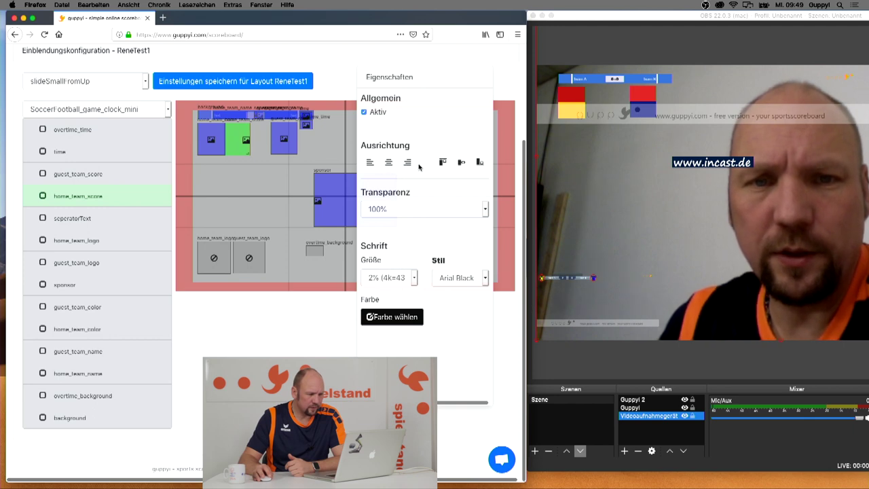
left_click(388, 162)
left_click(442, 163)
left_click(480, 164)
left_click(460, 163)
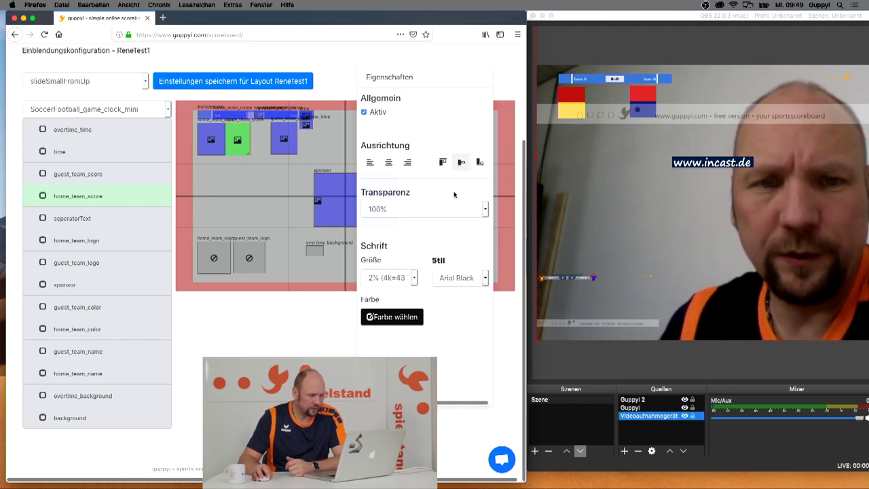
- Set the home_team_score font size to 8% and its font style to Lucida Sans Unicode
left_click(406, 278)
left_click(406, 278)
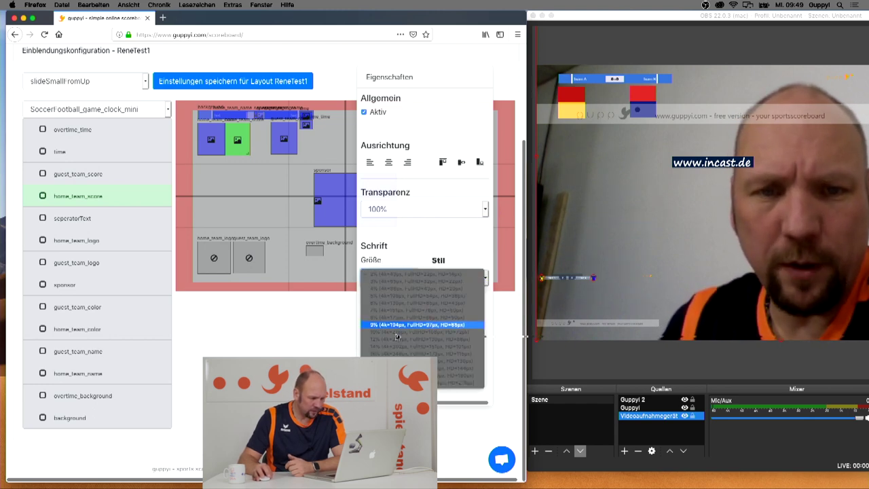
left_click(435, 314)
left_click(456, 281)
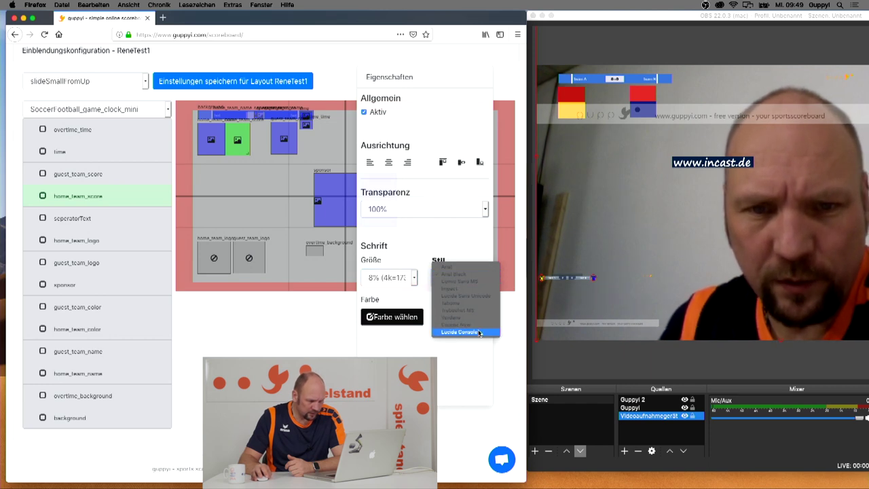
left_click(484, 296)
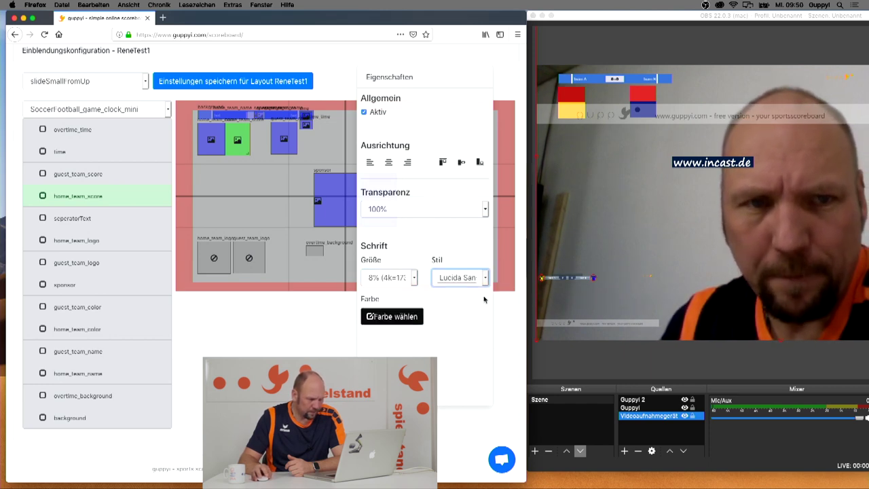
- Browse the colour palette and set the home_team_score font colour to a bright pink
left_click(420, 317)
scroll(450, 343, "down", 5)
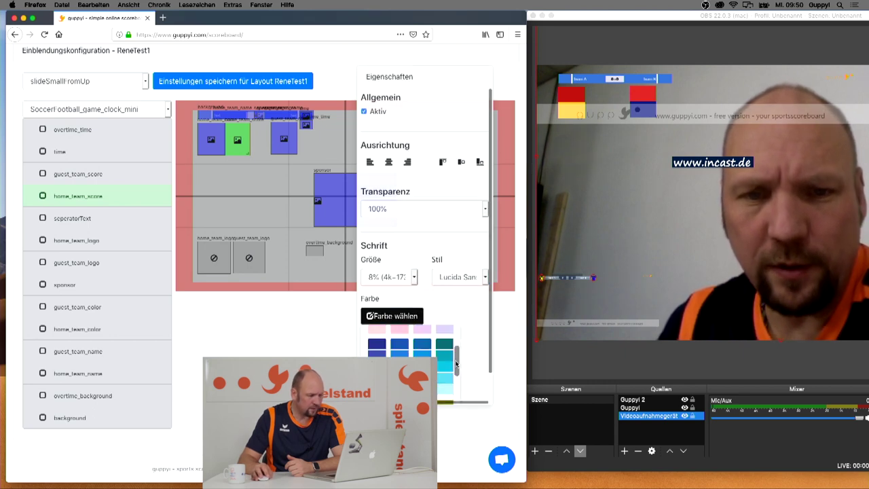
scroll(455, 350, "up", 3)
left_click_drag(457, 353, 454, 333)
left_click(399, 349)
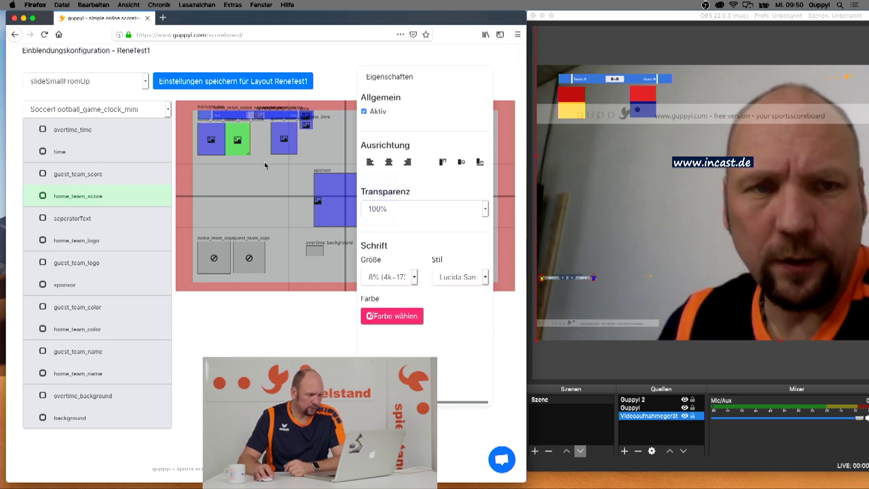
- Save the settings for layout ReneTest1 and reload the SoccerFootball_game_clock_mini overlay for editing
left_click(233, 81)
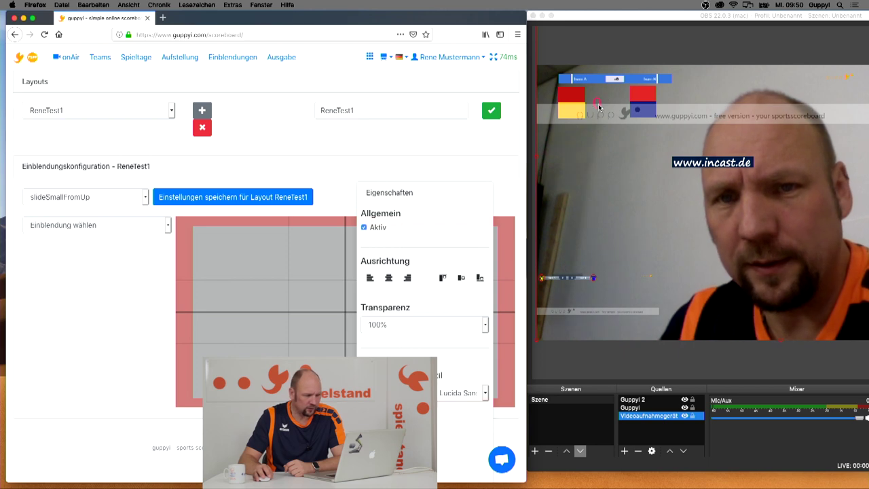
left_click(113, 226)
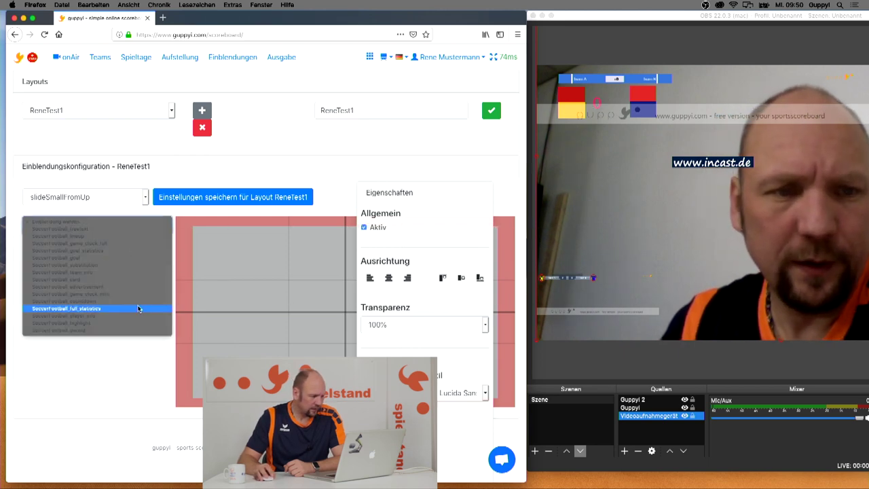
left_click(142, 297)
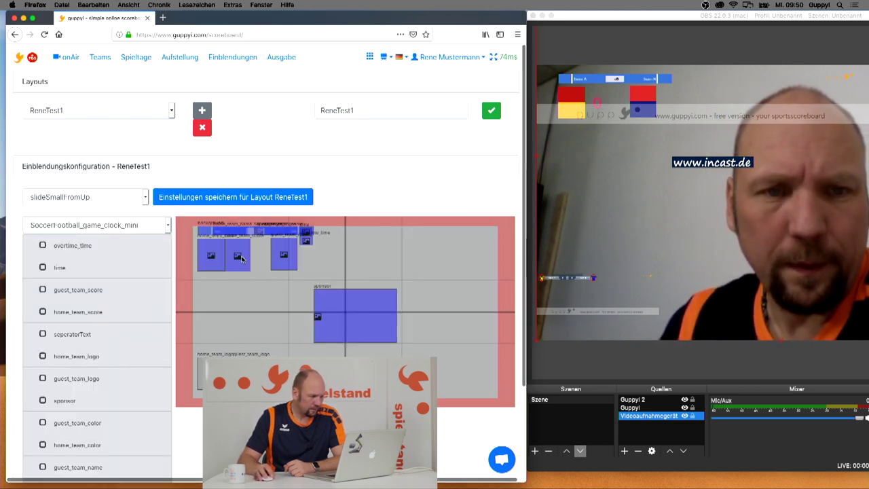
- Fit guest_team_score into the gap between home_team_score and guest_team_color, enlarge it to their height and centre its content horizontally
scroll(93, 397, "down", 3)
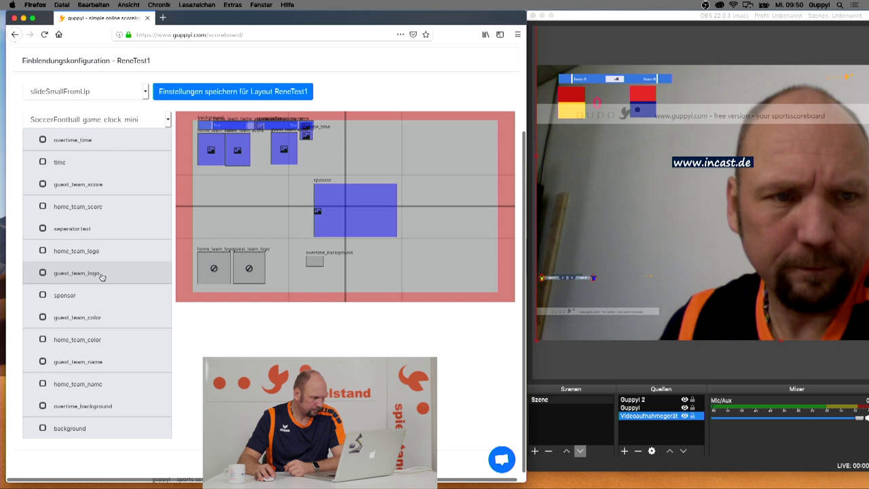
left_click(117, 208)
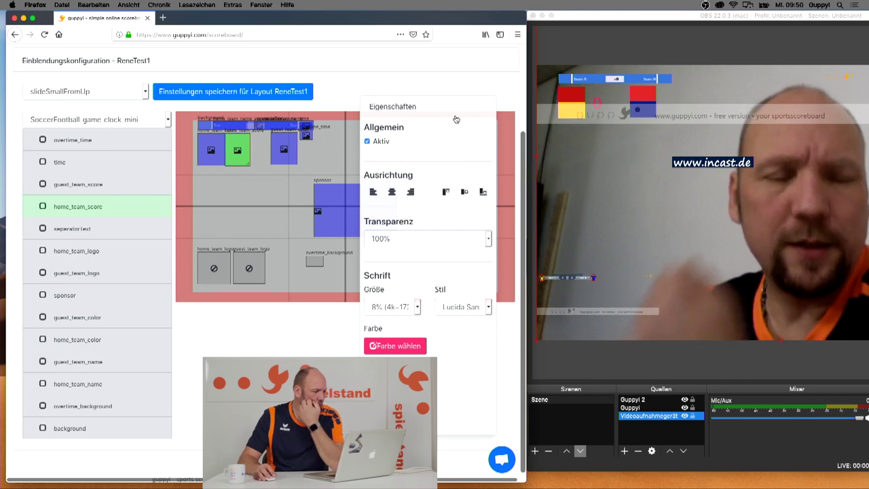
left_click(116, 192)
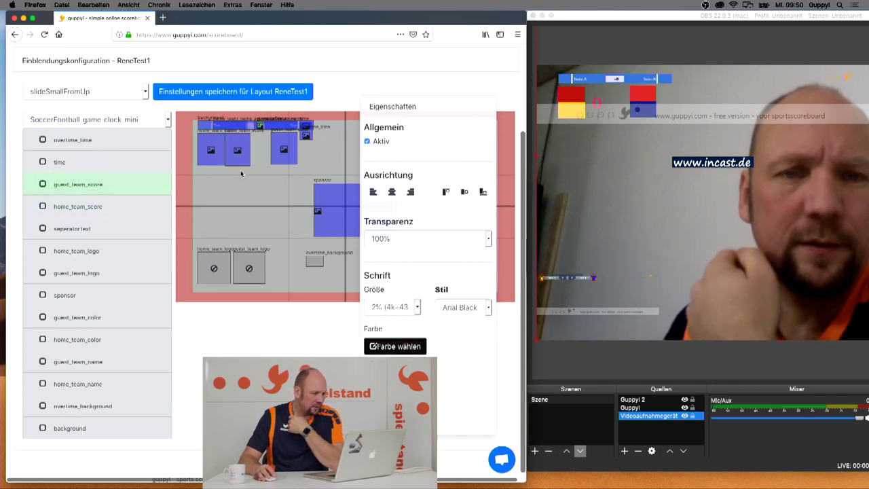
left_click_drag(261, 127, 271, 167)
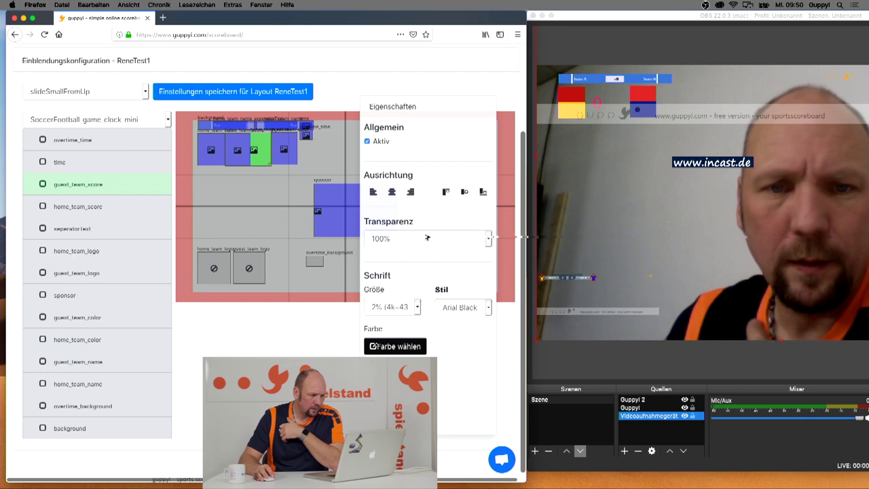
left_click(392, 193)
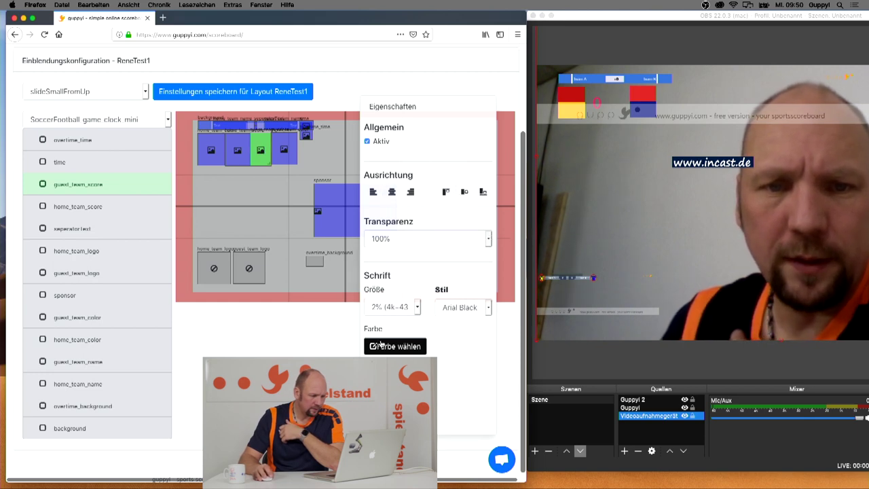
- Set the guest_team_score font size to 9% and its font style to Impact, and save the layout settings
left_click(409, 311)
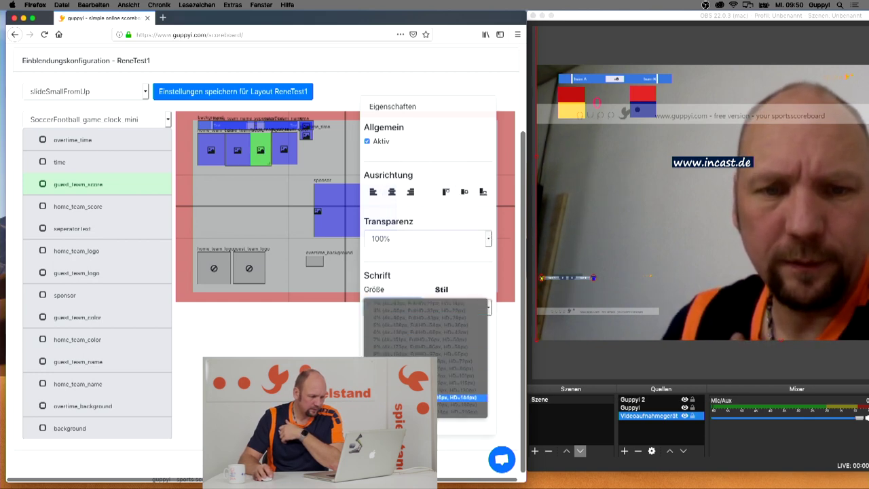
left_click(417, 352)
left_click(456, 307)
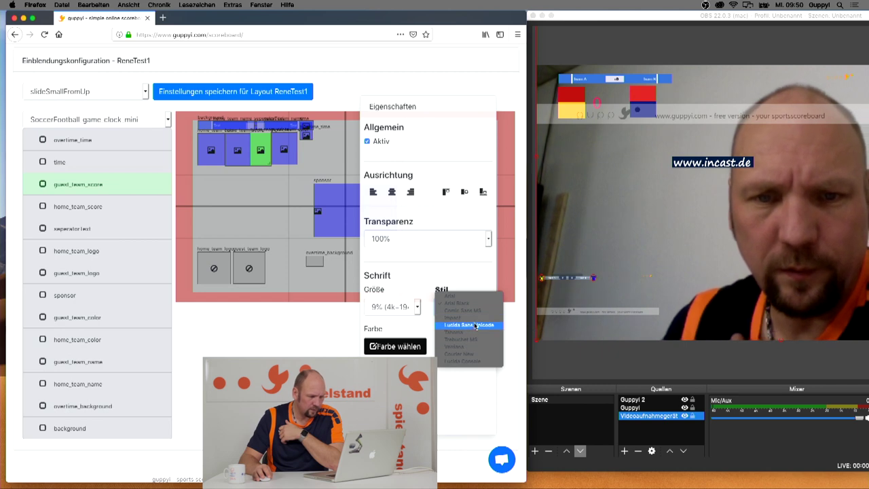
left_click(476, 319)
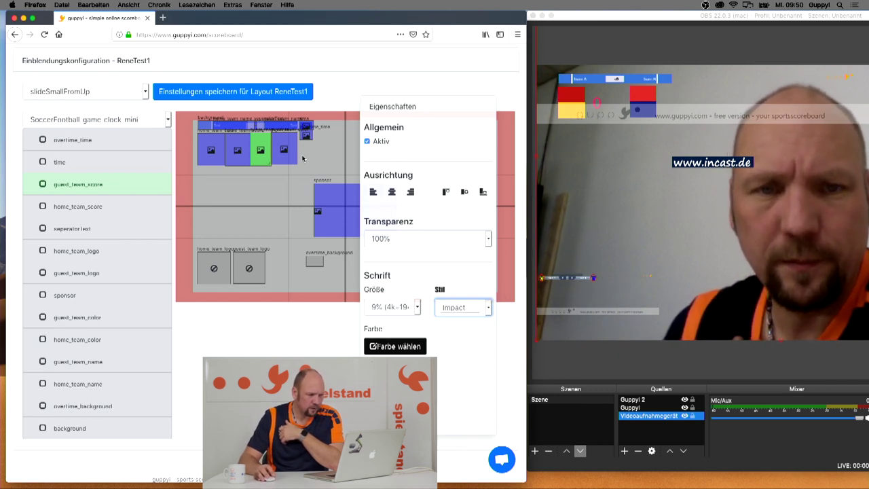
left_click(276, 95)
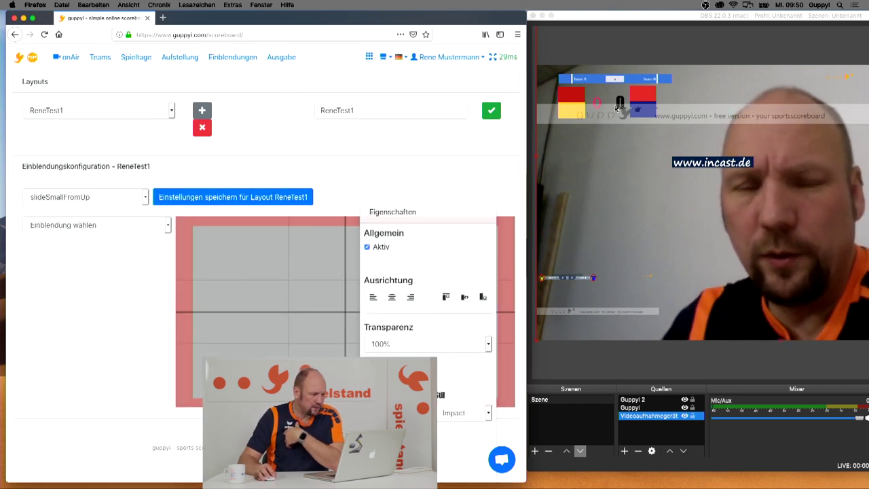
- Load the SoccerFootball_game_clock_mini overlay again, select its background element and widen the browser window to enlarge the layout canvas
left_click(109, 226)
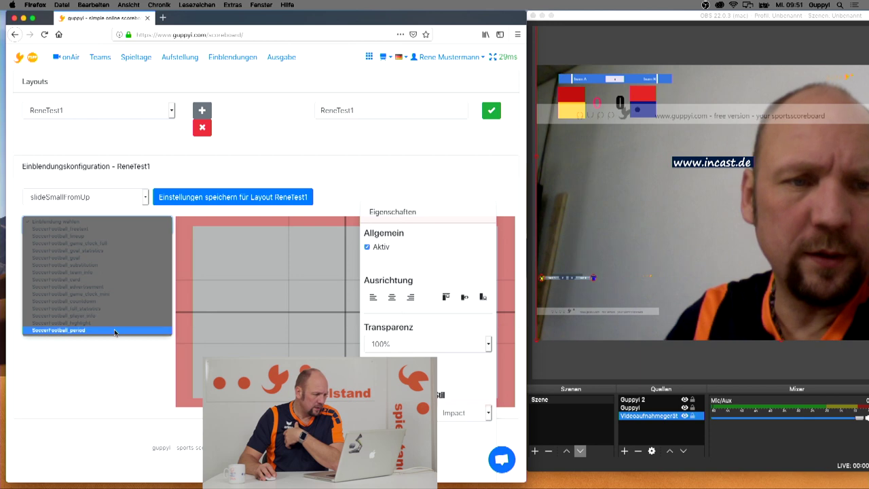
left_click(126, 294)
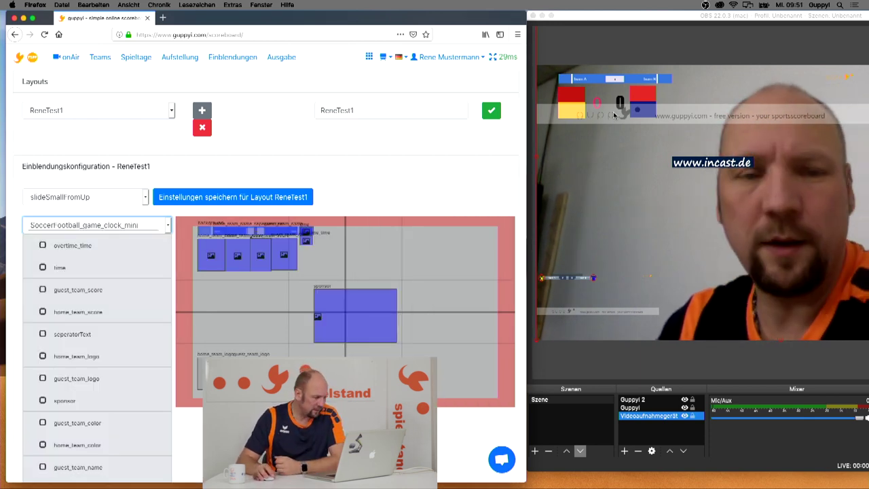
scroll(129, 306, "down", 3)
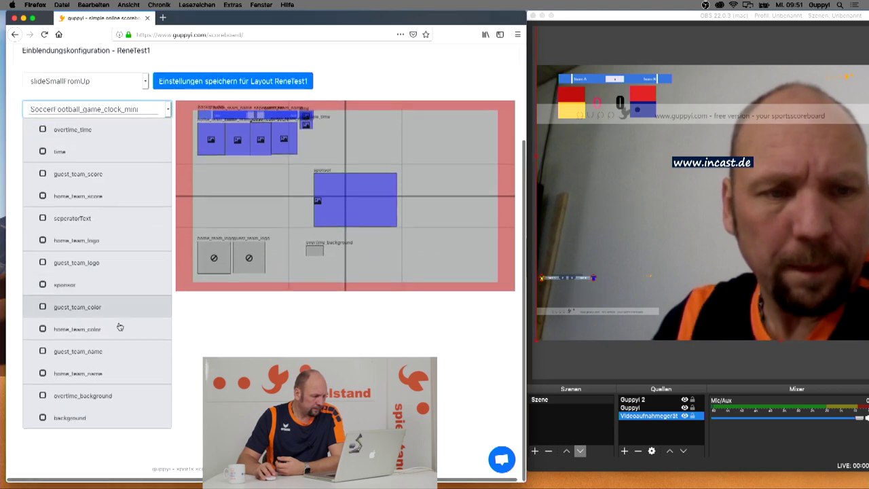
left_click(96, 422)
scroll(96, 424, "up", 2)
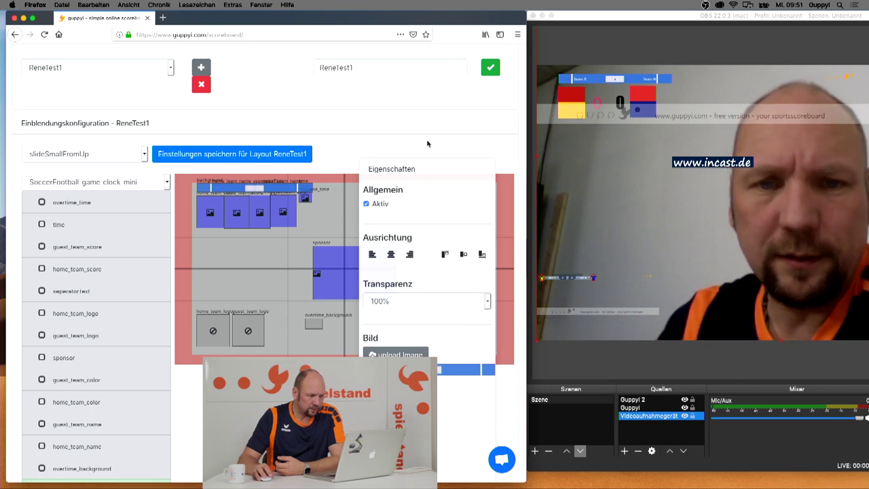
left_click_drag(527, 131, 846, 137)
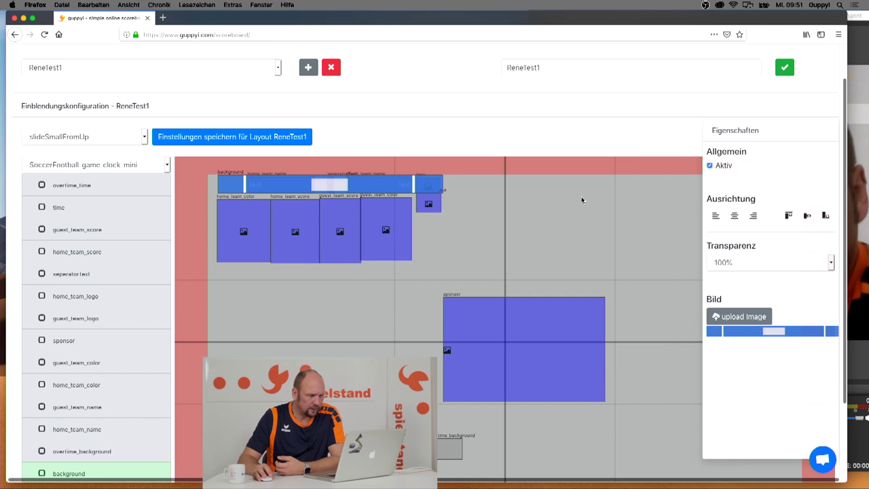
- Move the background bar away from the team names to just above the sponsor element
scroll(577, 200, "down", 3)
left_click_drag(294, 89, 495, 193)
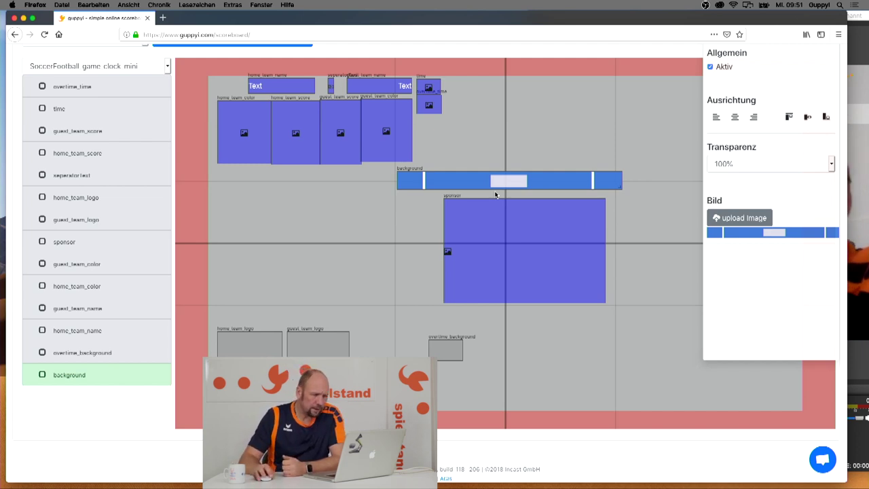
mouse_move(483, 188)
left_mouse_down()
mouse_move(499, 184)
mouse_move(471, 184)
left_mouse_up()
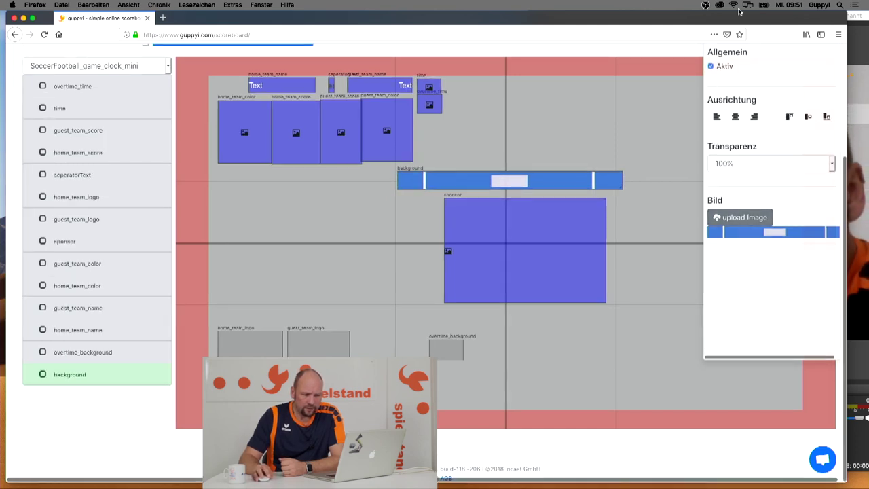
- Move the properties window further onto the canvas, and view the background's image upload dialog without uploading a file
left_click_drag(764, 56, 738, 93)
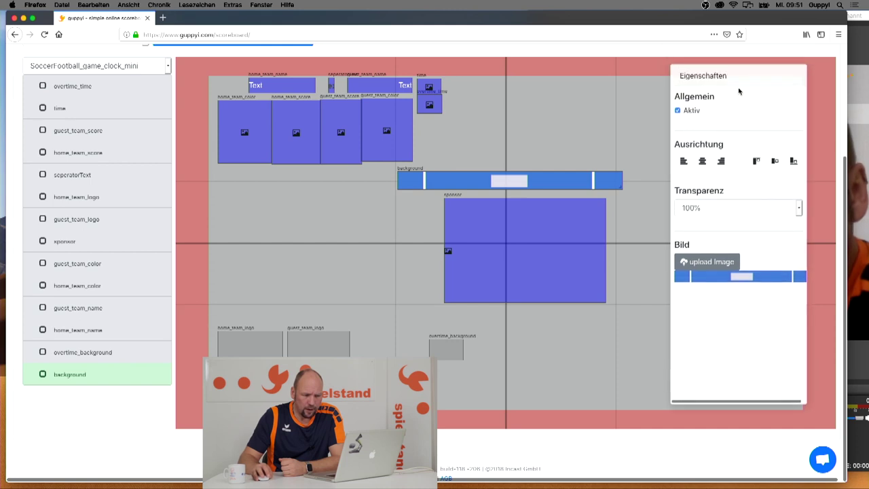
left_click(715, 265)
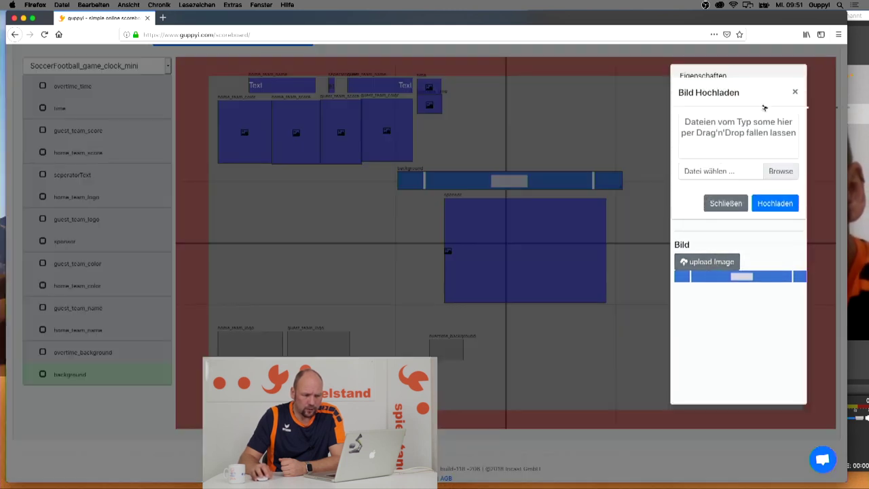
left_click(726, 205)
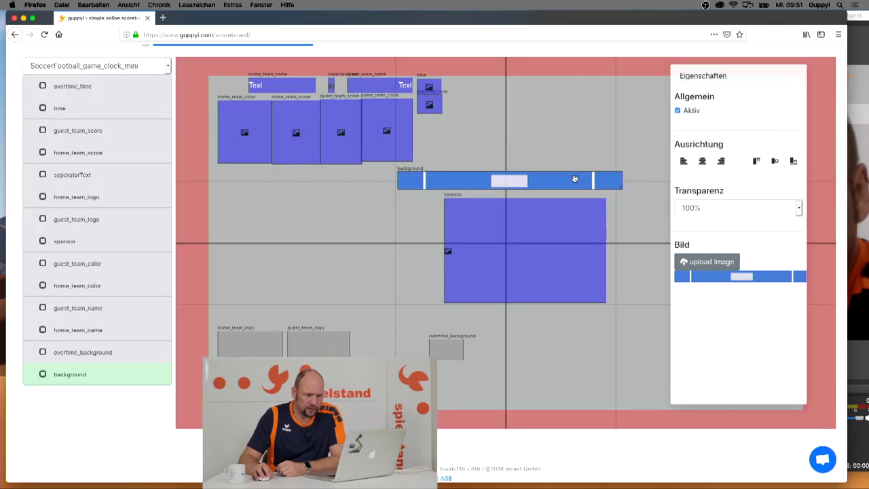
- Enlarge the background bar and position it centred directly above the sponsor element
left_click_drag(620, 188, 760, 237)
left_click_drag(509, 190, 325, 197)
left_click_drag(590, 245, 581, 172)
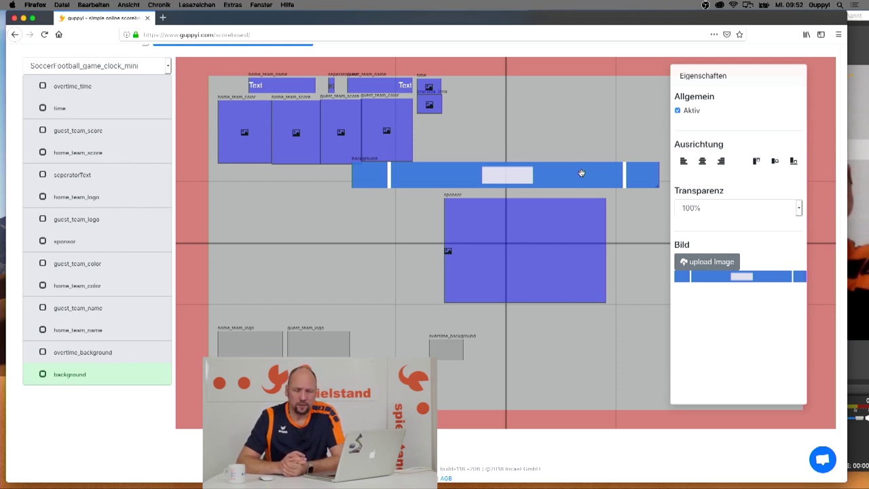
mouse_move(581, 173)
left_mouse_down()
mouse_move(572, 384)
mouse_move(571, 98)
mouse_move(578, 184)
mouse_move(567, 181)
left_mouse_up()
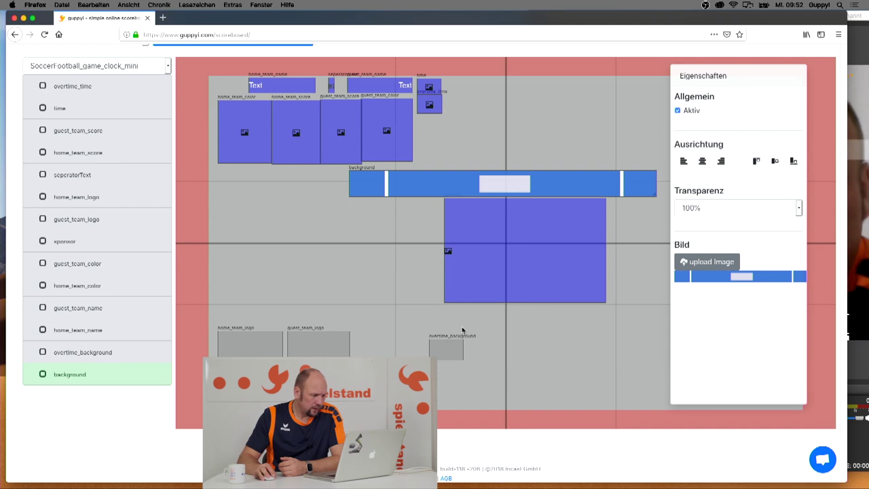
- Shrink guest_team_score into the right half of the background's white box and set its font to 3% Arial Black
left_click(86, 133)
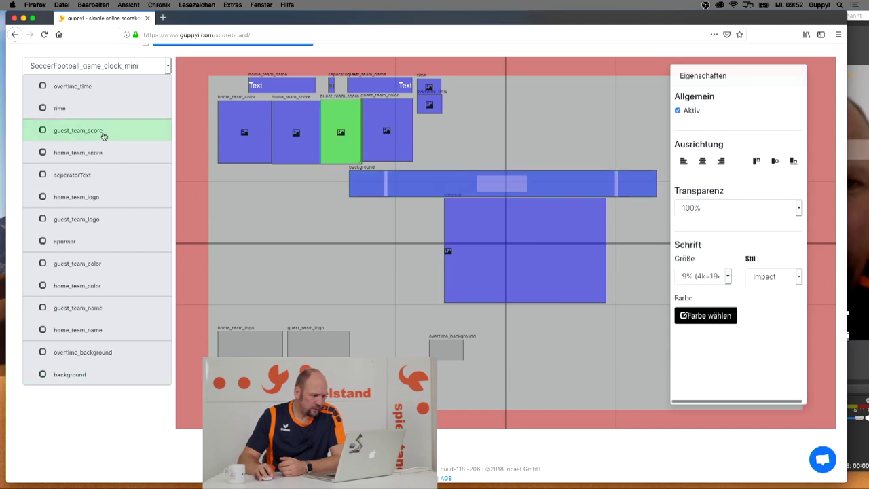
left_click_drag(341, 136, 520, 189)
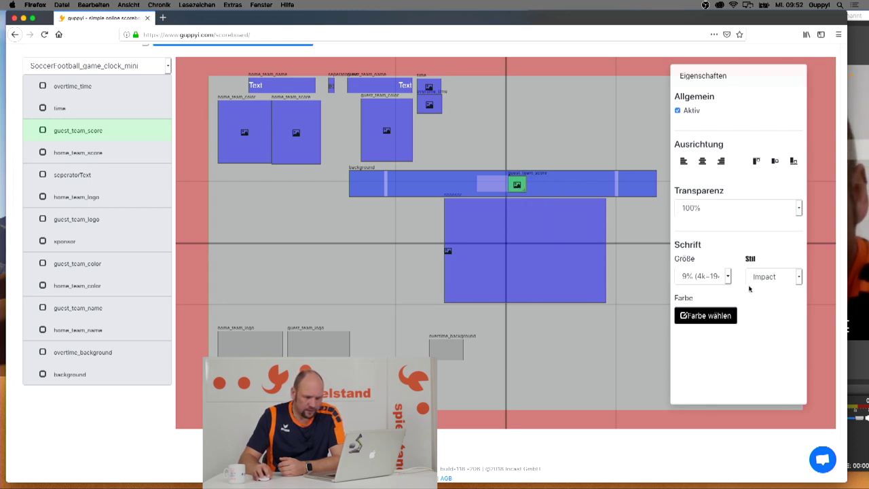
left_click(728, 281)
left_click(718, 230)
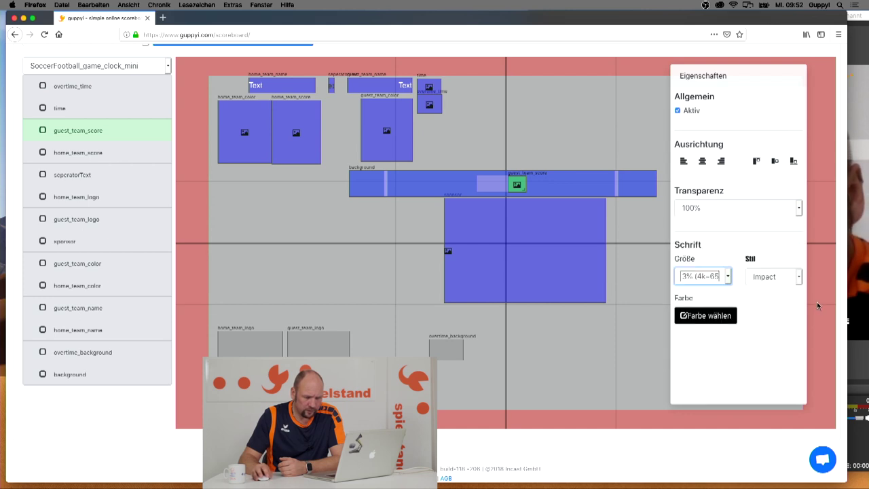
left_click(800, 277)
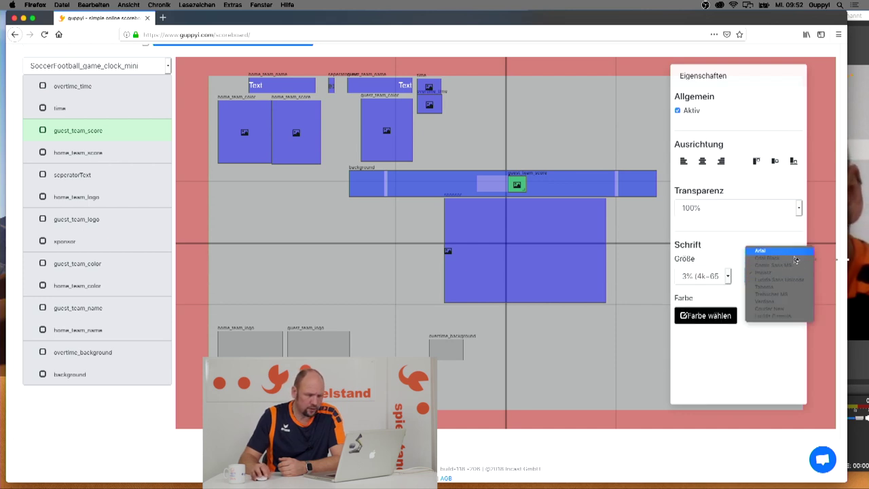
left_click(762, 255)
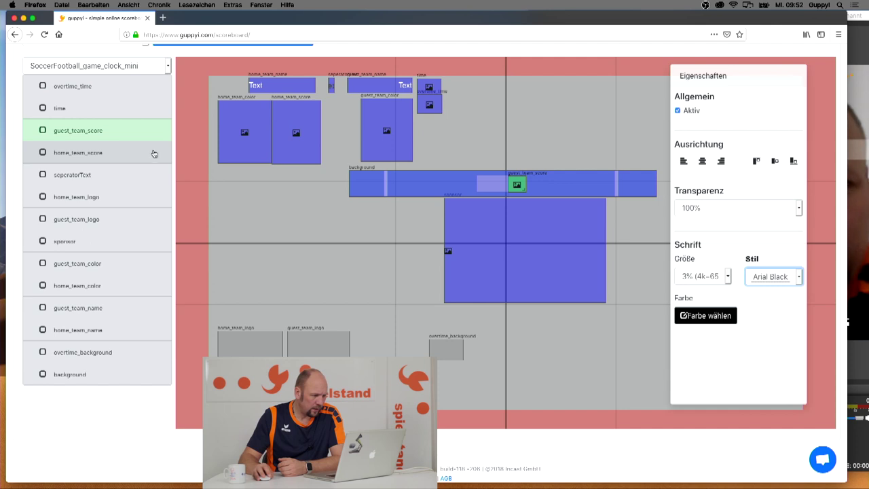
- Shrink home_team_score into the left half of the background's white box and right-align its content
left_click(110, 152)
left_click_drag(301, 149, 500, 188)
left_click(721, 161)
left_click(724, 208)
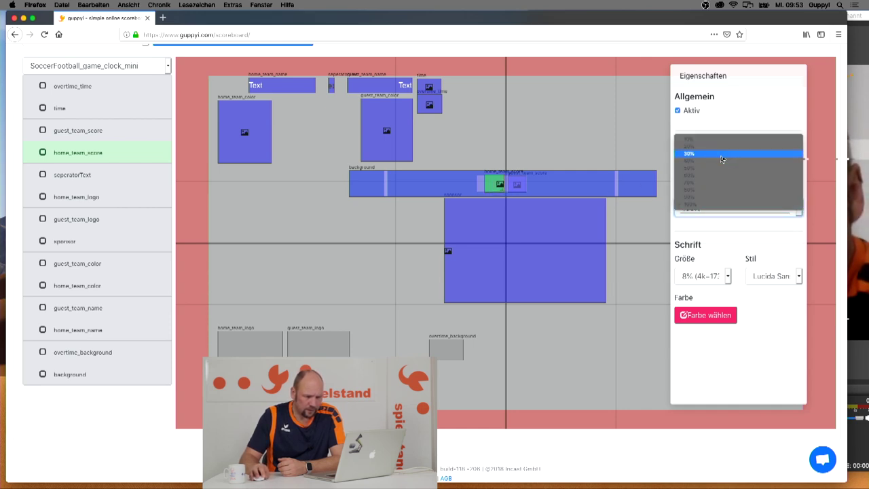
left_click(709, 250)
left_click(702, 300)
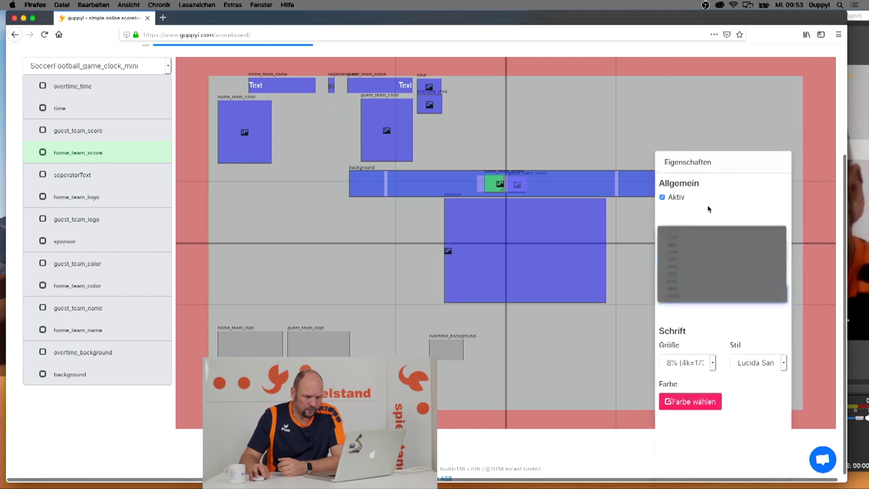
left_click(710, 207)
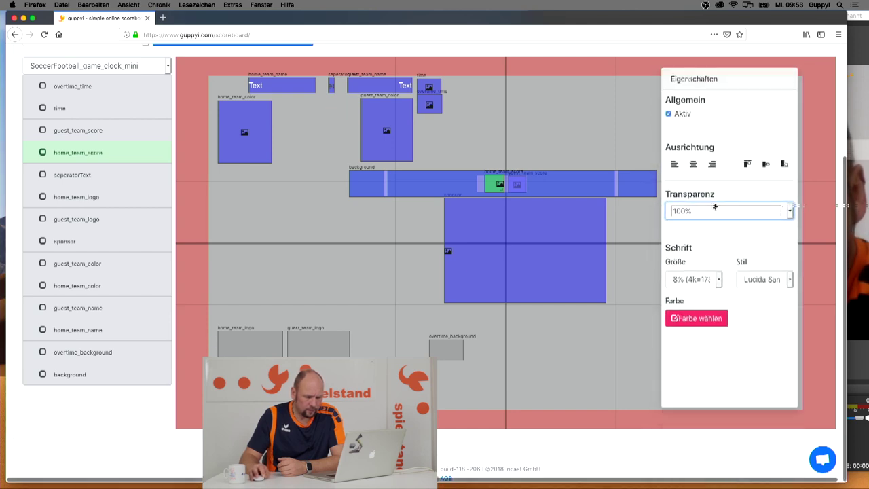
- Set the home_team_score font size to 3% and its font style to Arial Black
left_click(703, 278)
left_click(703, 240)
left_click(764, 277)
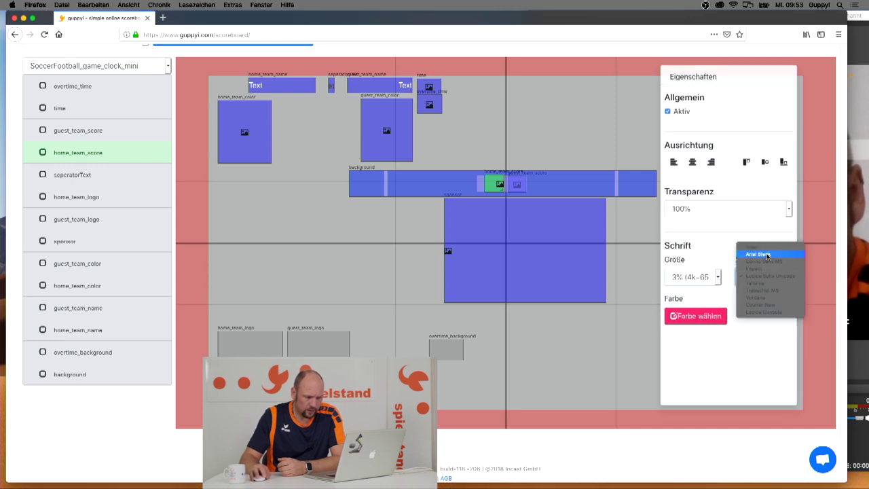
left_click(749, 251)
- Set the home_team_score font colour to black to match guest_team_score
left_click(75, 130)
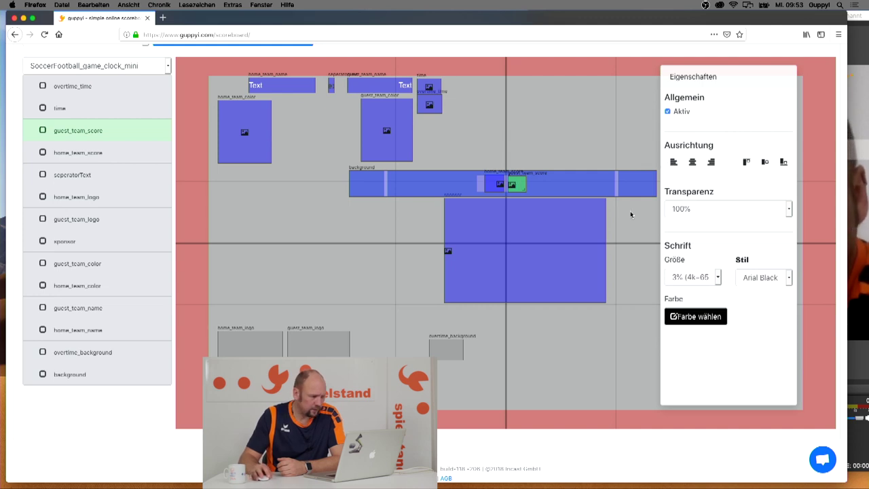
left_click(78, 152)
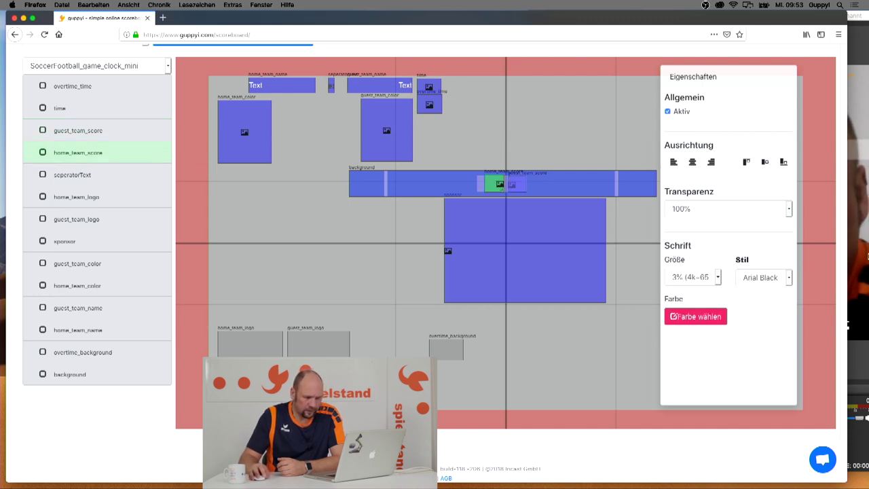
left_click(674, 319)
scroll(693, 339, "down", 10)
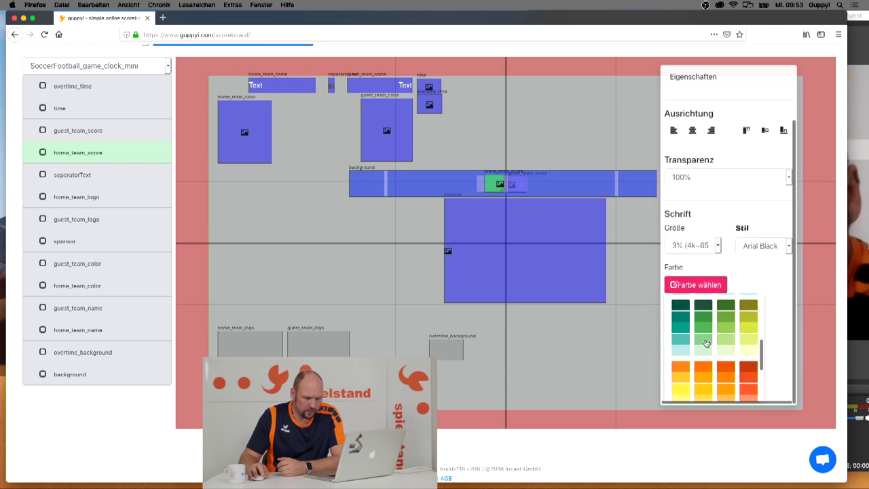
left_click(727, 346)
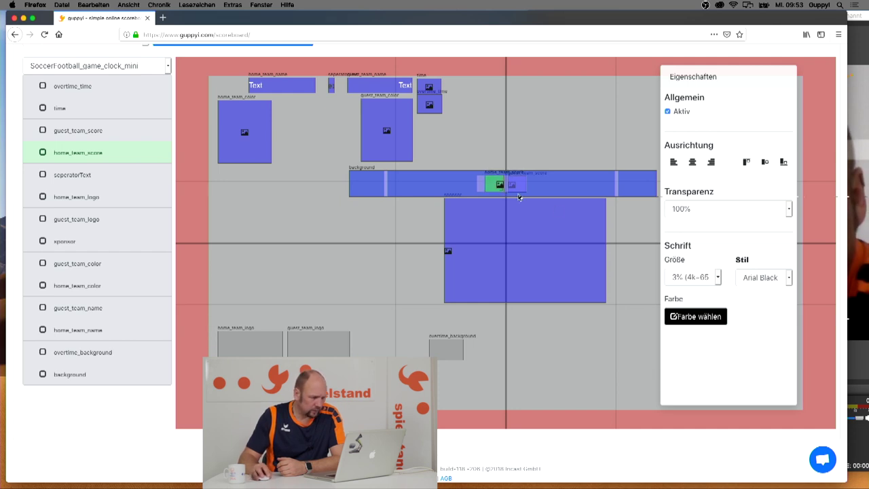
- Nudge the background bar slightly right so its white box lines up with both scores, and move the properties window clear of the bar
left_click_drag(102, 351, 135, 372)
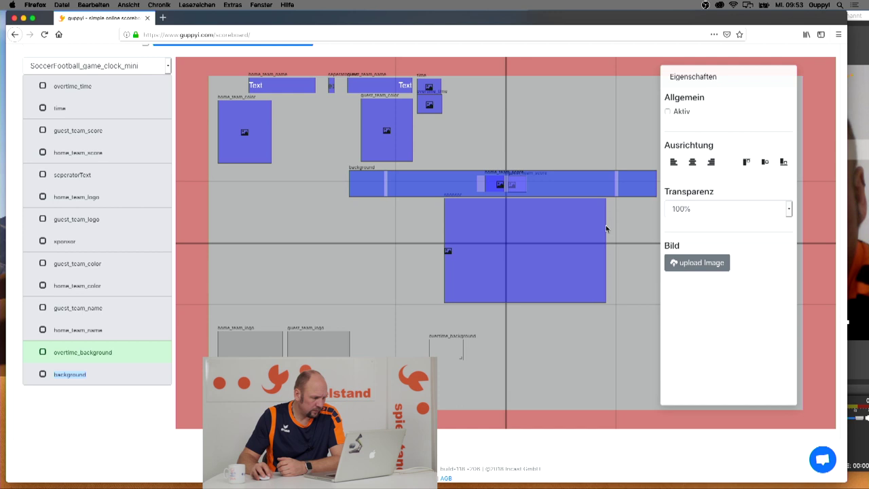
left_click(81, 375)
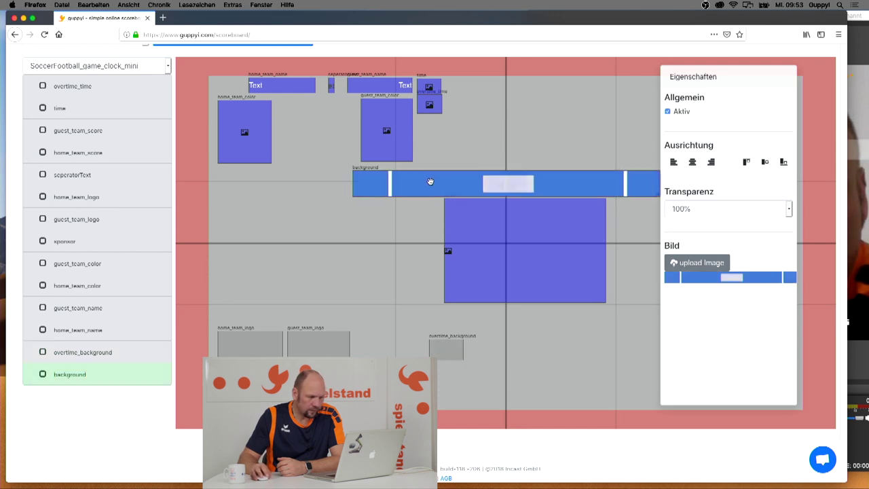
left_click_drag(430, 182, 428, 183)
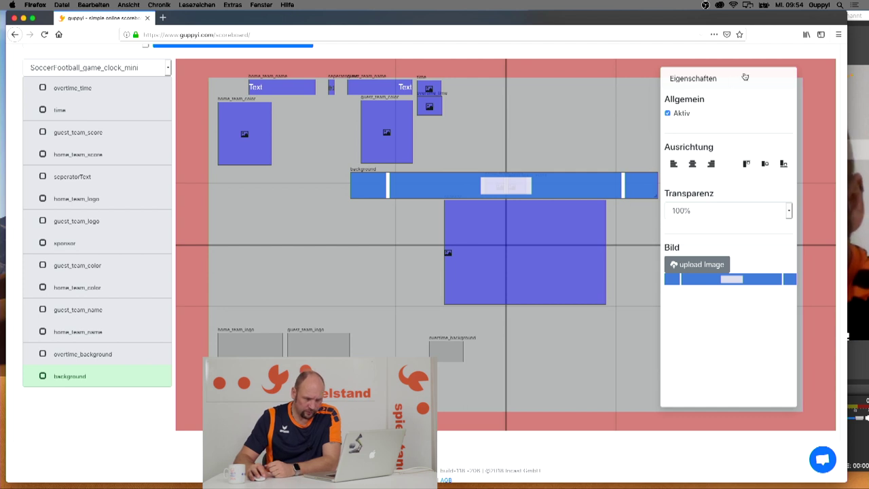
left_click_drag(705, 77, 730, 83)
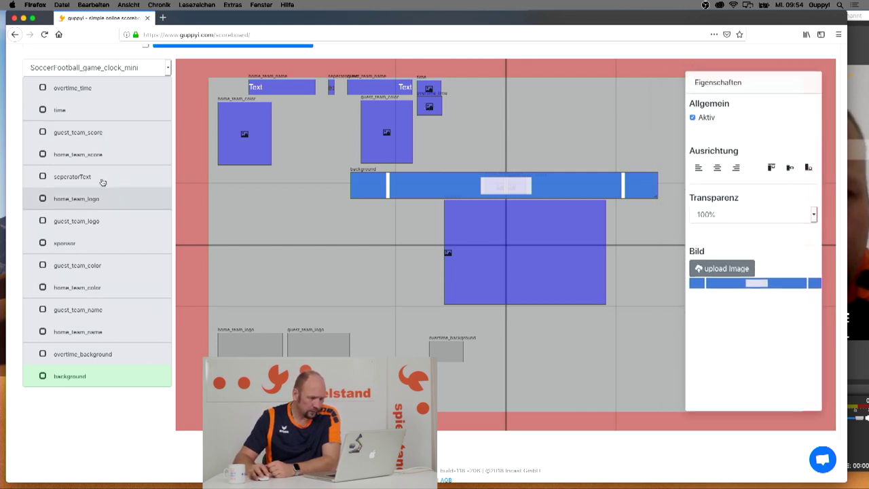
left_click(106, 136)
left_click(106, 152)
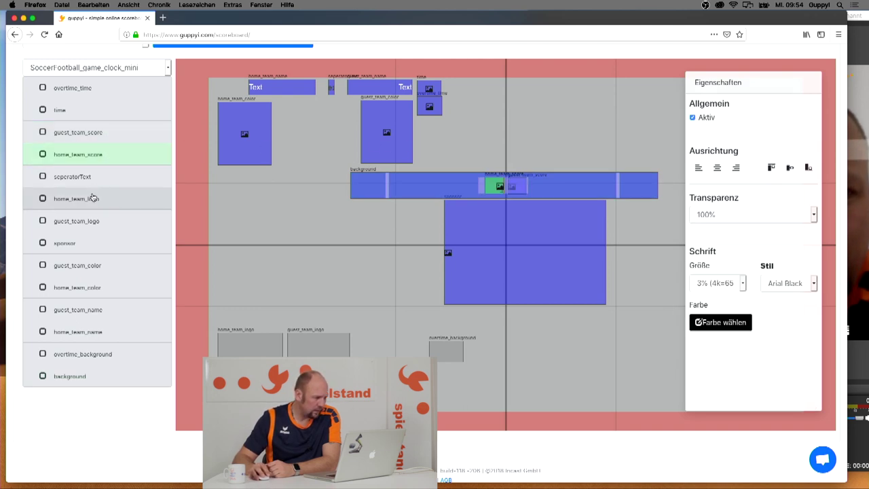
- Narrow guest_team_color to the width of the background's right end section, deactivate it and park it in the empty lower-right area of the canvas
left_click(104, 272)
left_click_drag(395, 115, 655, 124)
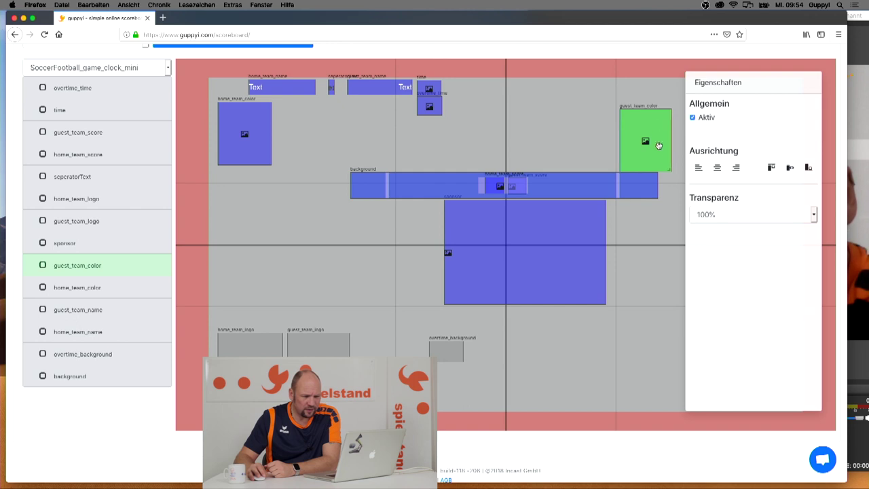
left_click_drag(672, 171, 657, 169)
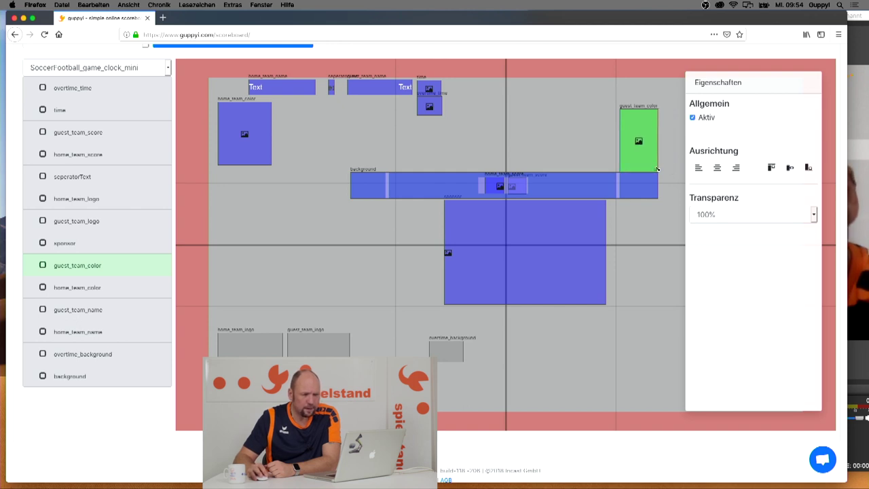
left_click(693, 118)
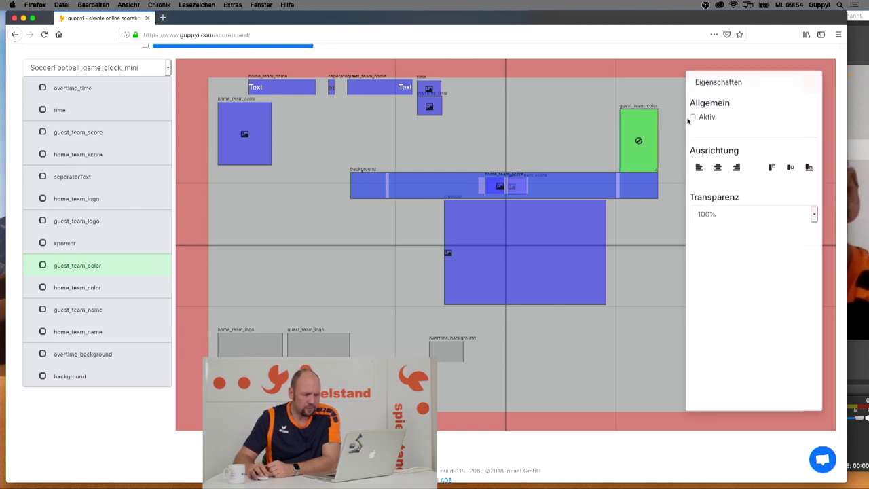
left_click_drag(638, 138, 637, 352)
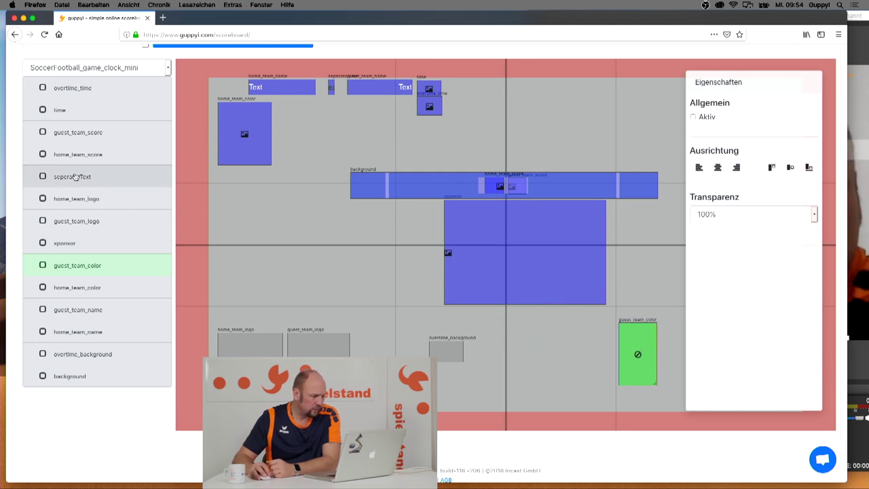
- Deactivate home_team_color, narrow it to match guest_team_color and park it directly to the left of that element
left_click(93, 289)
left_click(693, 116)
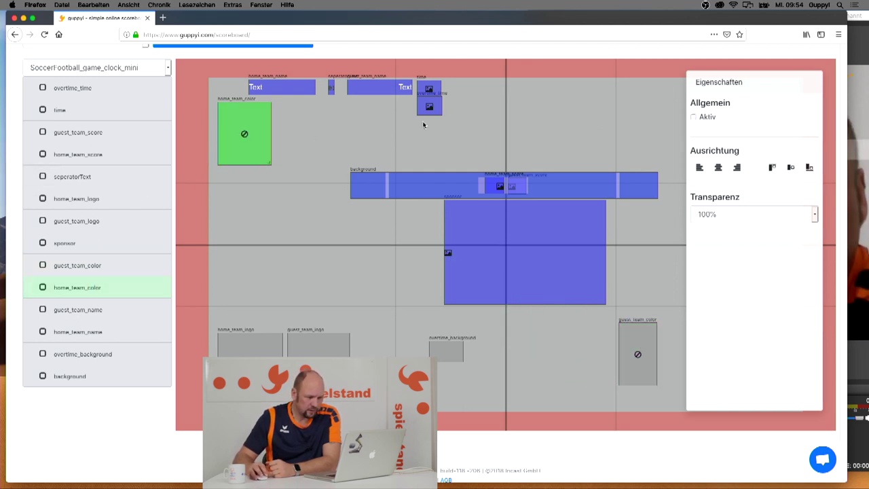
left_click_drag(249, 117, 591, 338)
left_click_drag(612, 384, 596, 385)
left_click_drag(588, 351, 605, 353)
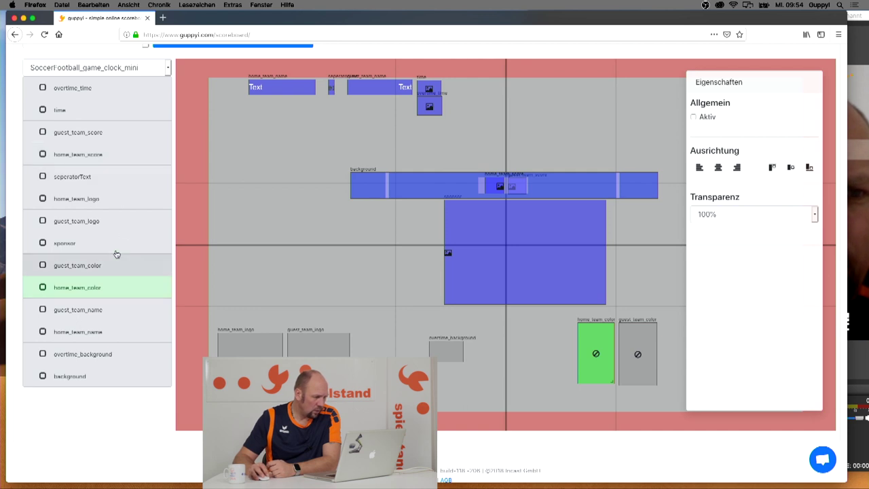
- Activate home_team_logo, place it slightly narrowed over the background's left end section and right-align its content
left_click(107, 201)
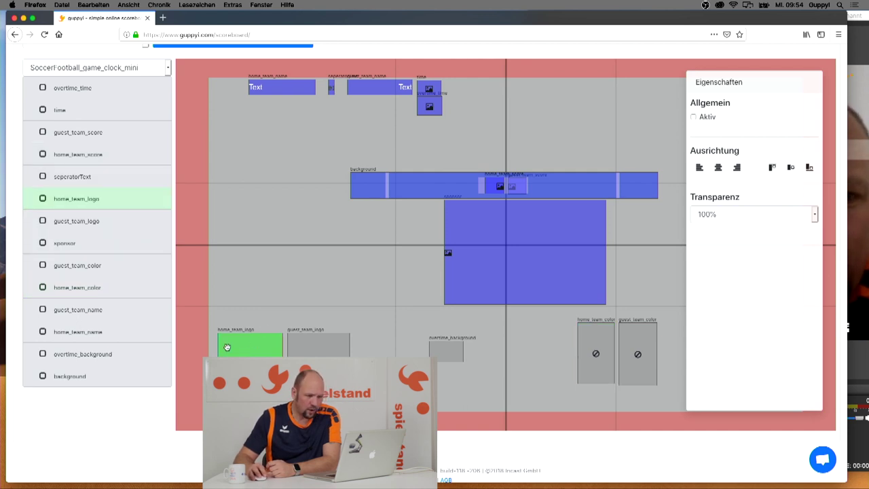
left_click_drag(256, 355, 368, 177)
left_click_drag(394, 216, 380, 202)
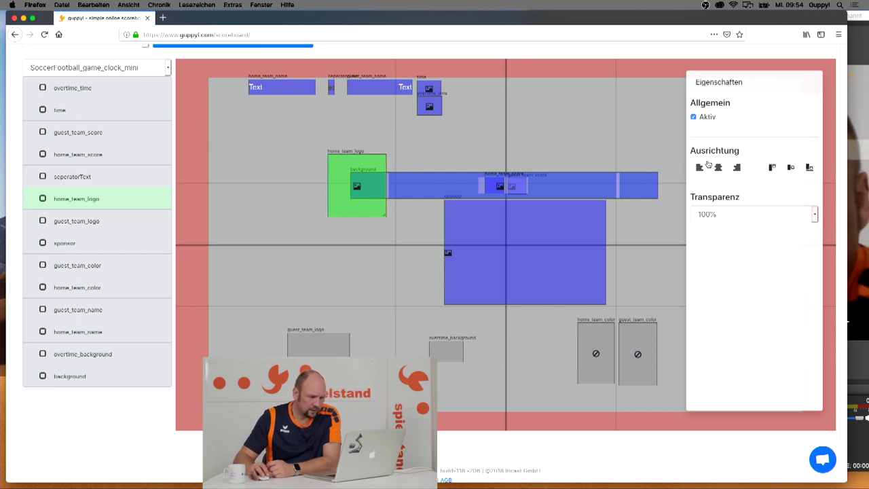
left_click(737, 167)
left_click_drag(342, 184, 339, 184)
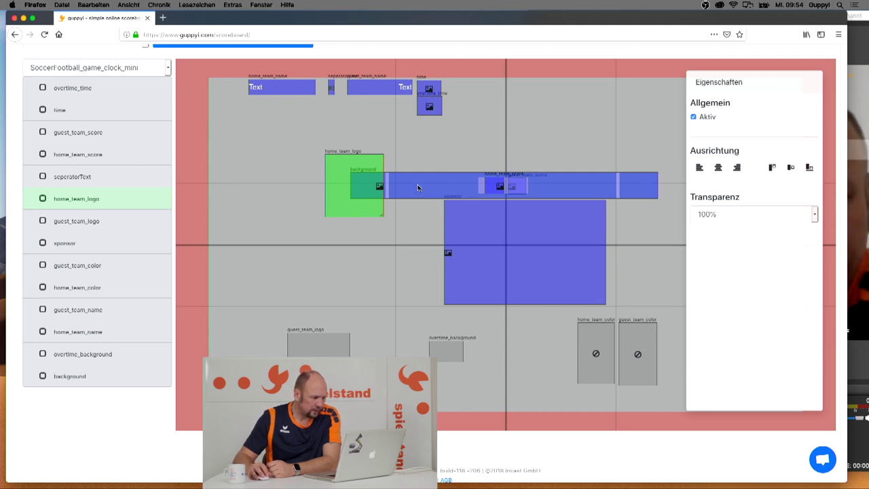
- Activate guest_team_logo, place it over the background's right end section and left-align its content
left_click(87, 218)
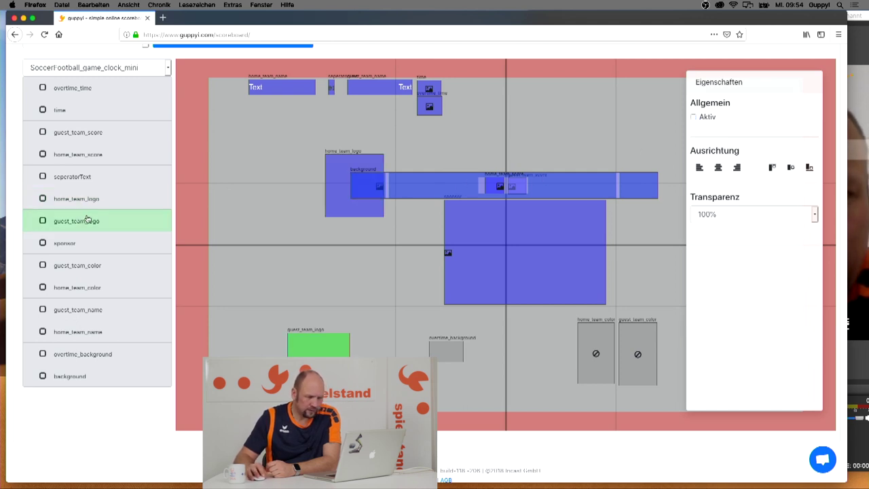
left_click(691, 117)
left_click_drag(304, 327, 684, 163)
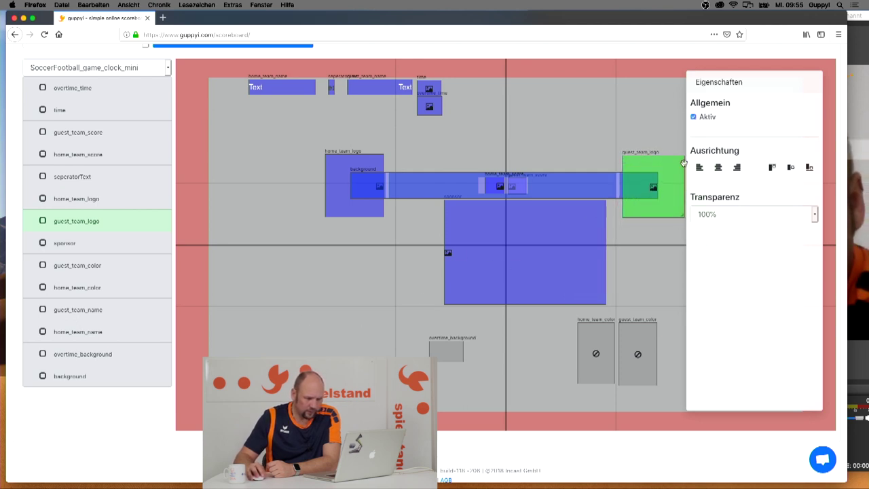
left_click(699, 167)
left_click_drag(649, 192, 647, 189)
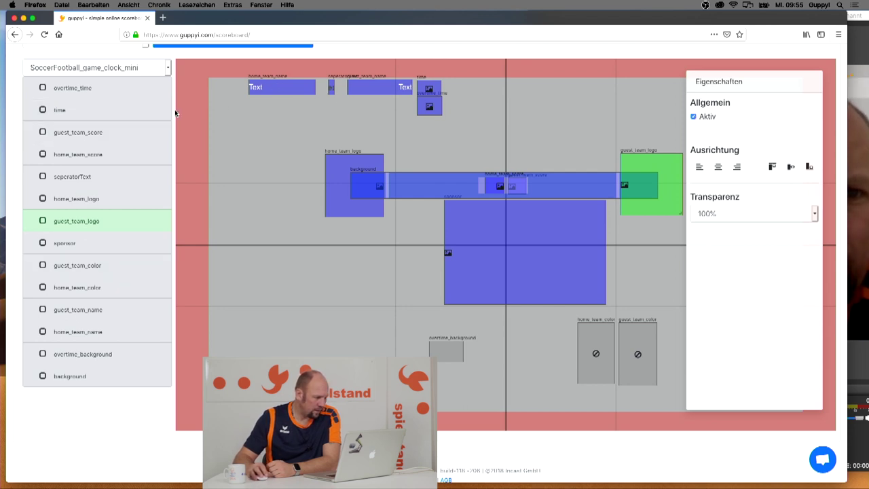
- Fit home_team_name into the background between the left white divider and the score box, and right-align its text
left_click(102, 314)
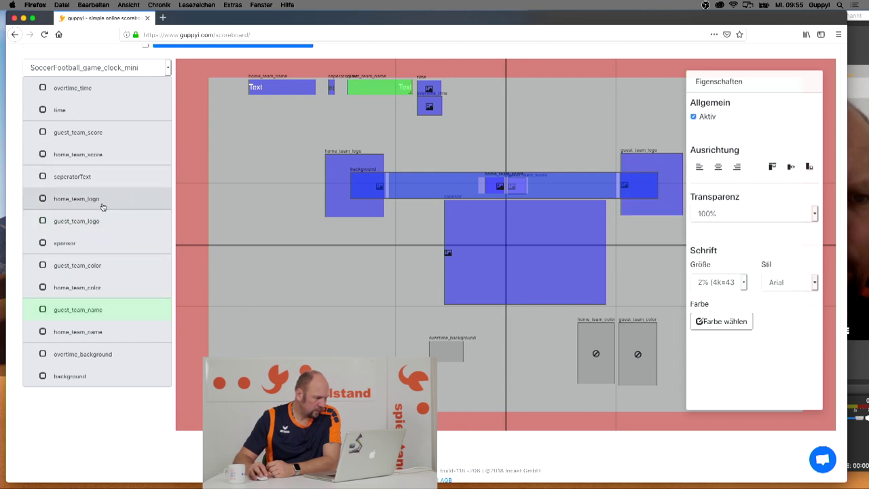
left_click(110, 334)
left_click_drag(280, 87, 421, 179)
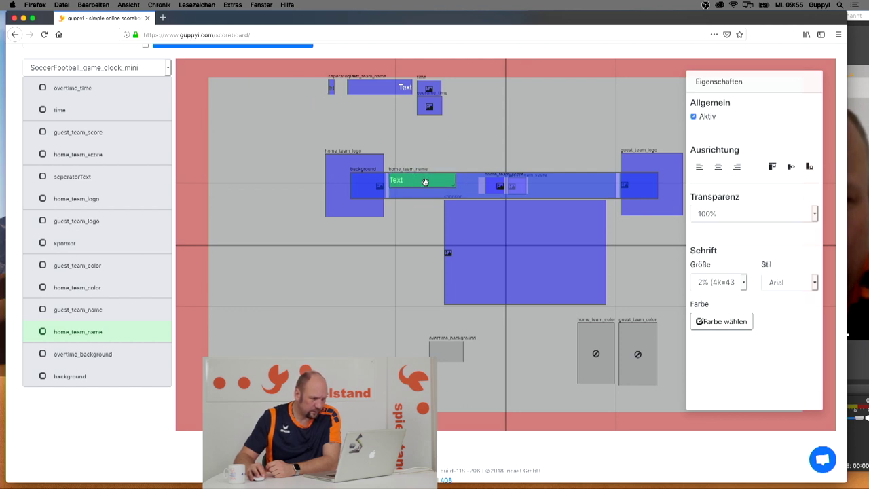
left_click_drag(455, 188, 476, 197)
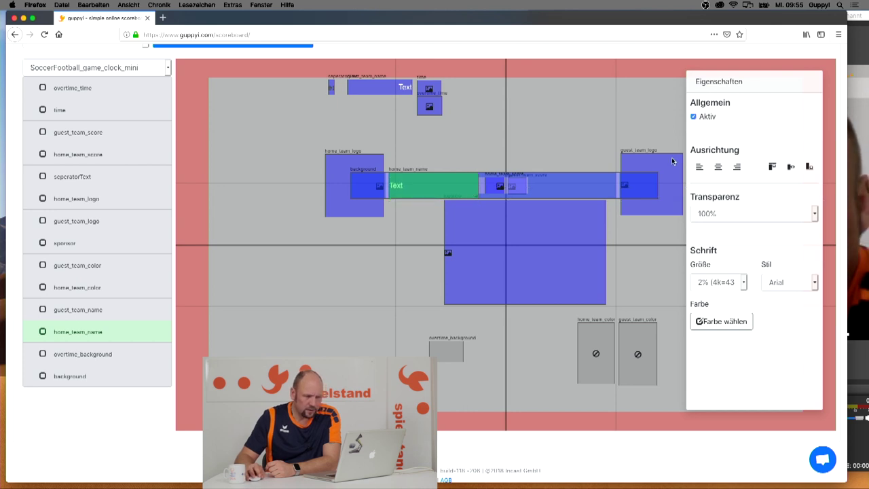
left_click(717, 167)
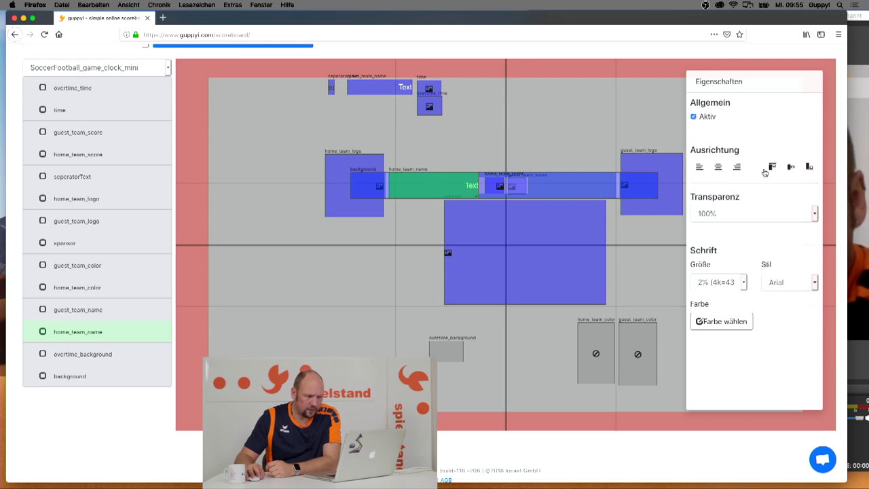
left_click_drag(475, 196, 473, 196)
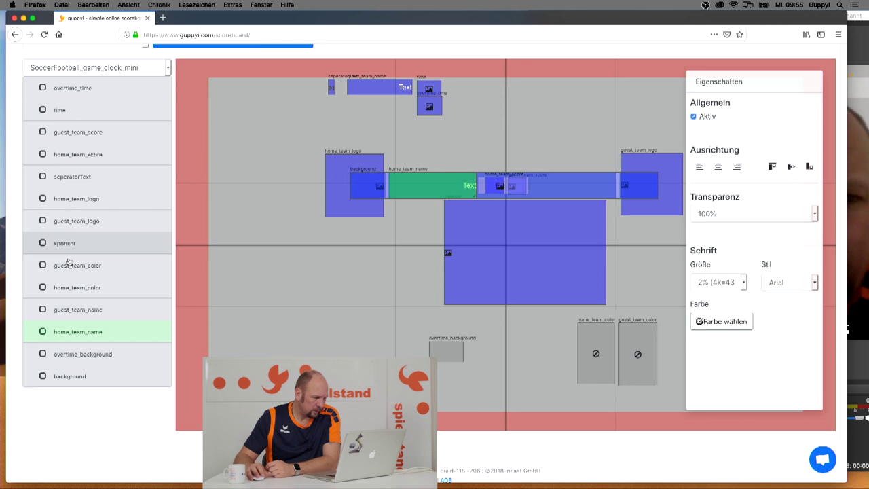
- Fit guest_team_name into the background between the score box and the right white divider, and left-align its text
left_click(89, 312)
left_click_drag(390, 87, 572, 179)
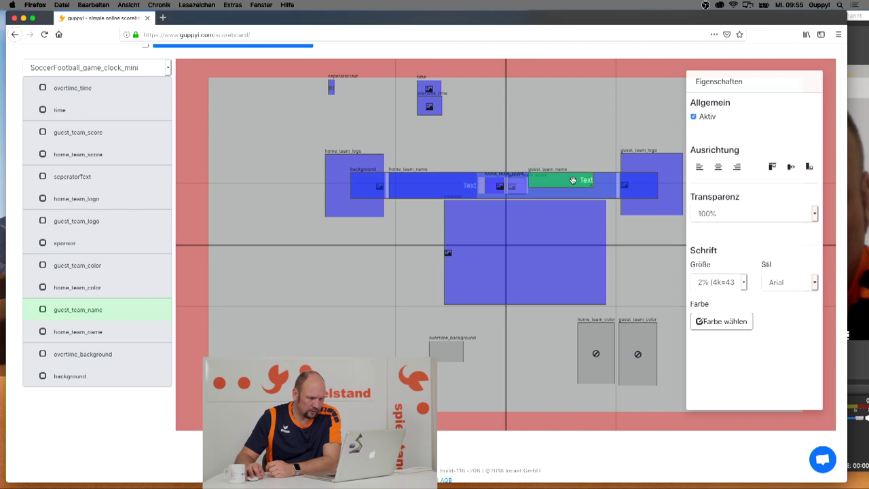
left_click_drag(592, 185, 613, 197)
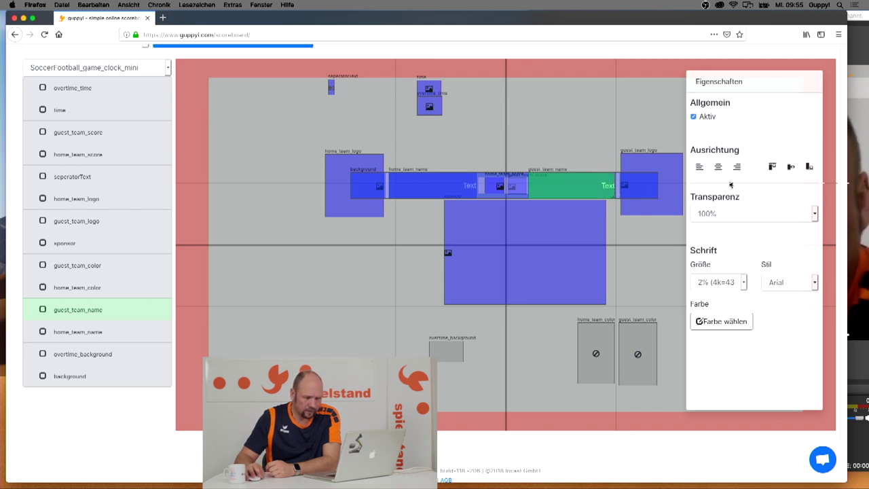
left_click(705, 169)
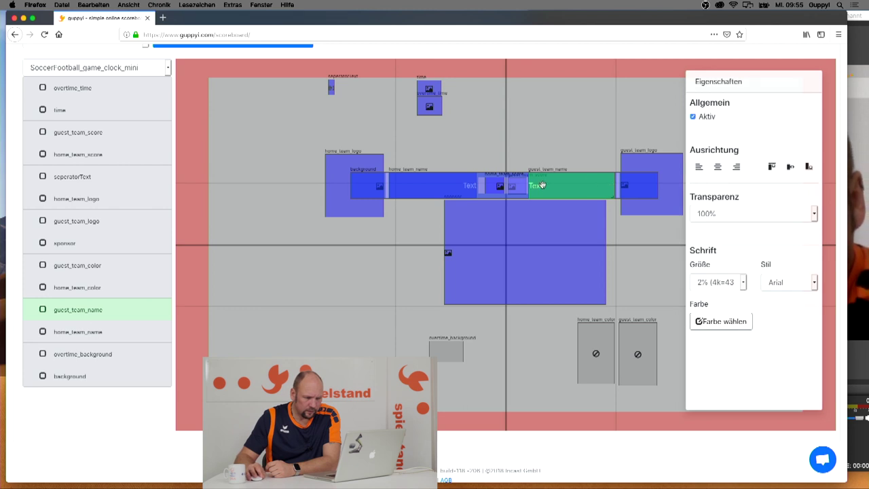
left_click_drag(567, 192, 614, 197)
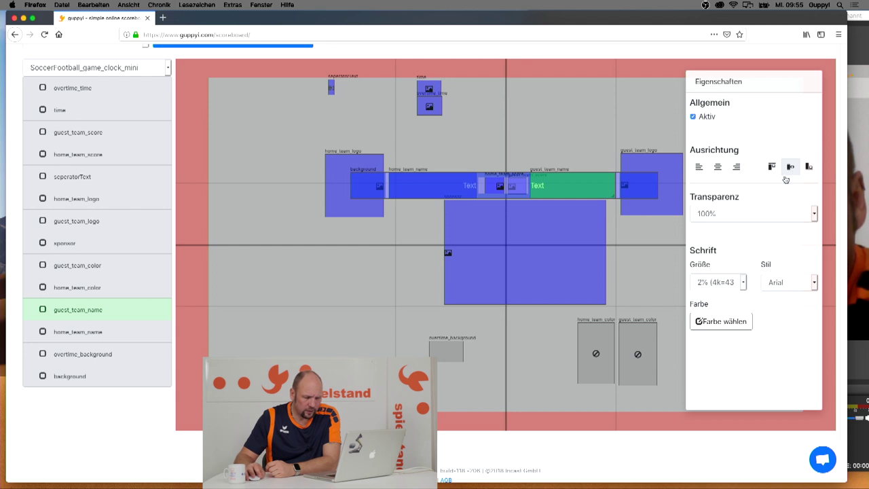
- Try the guest_team_name font size at 5% and 4%, and settle on 3%
left_click(731, 285)
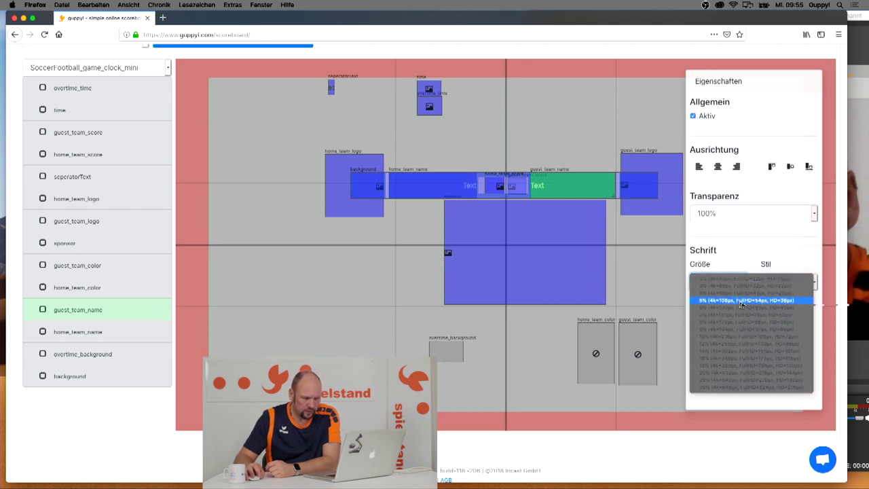
left_click(742, 305)
left_click(742, 283)
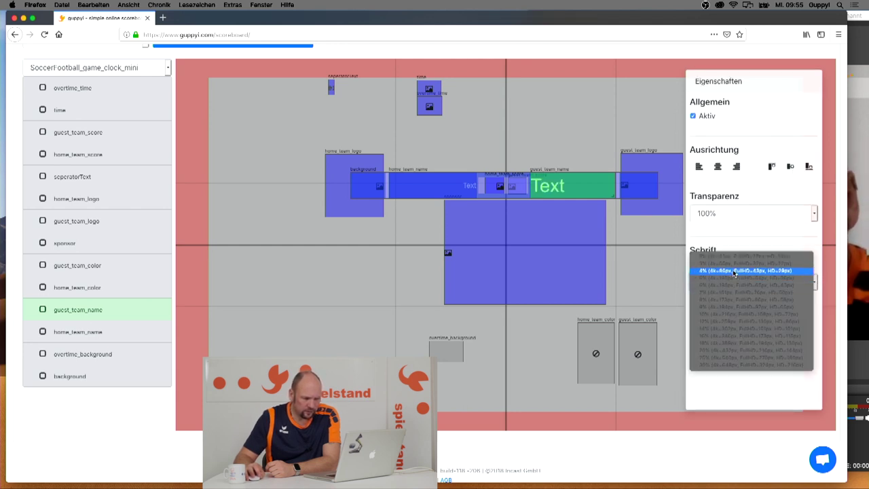
left_click(736, 275)
left_click(732, 281)
left_click(721, 271)
- Set the home_team_name font size to 3%
left_click(116, 332)
left_click(745, 288)
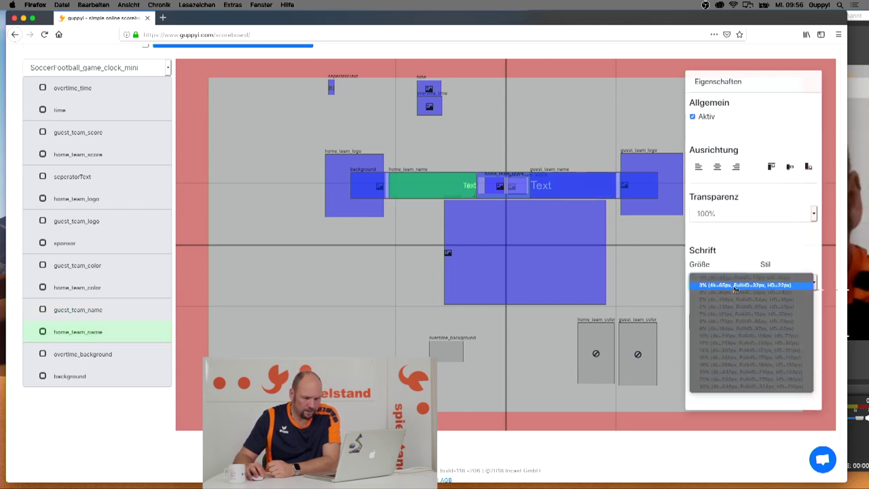
left_click(737, 289)
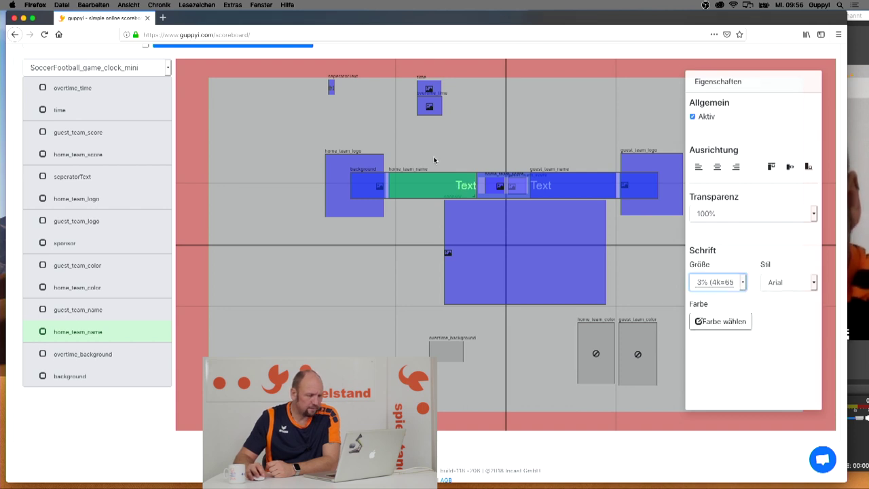
left_click(499, 122)
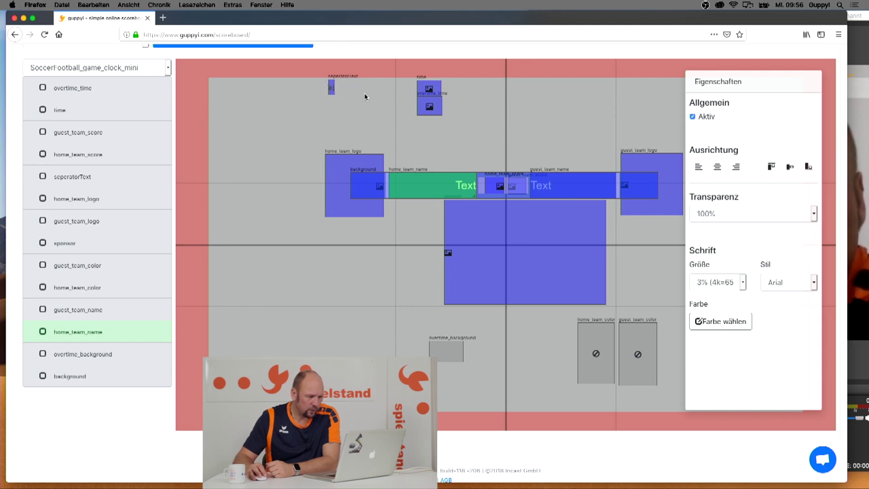
- Enlarge seperatorText, move it to the free area above the background near the guest side, and deactivate it
left_click_drag(333, 95, 350, 110)
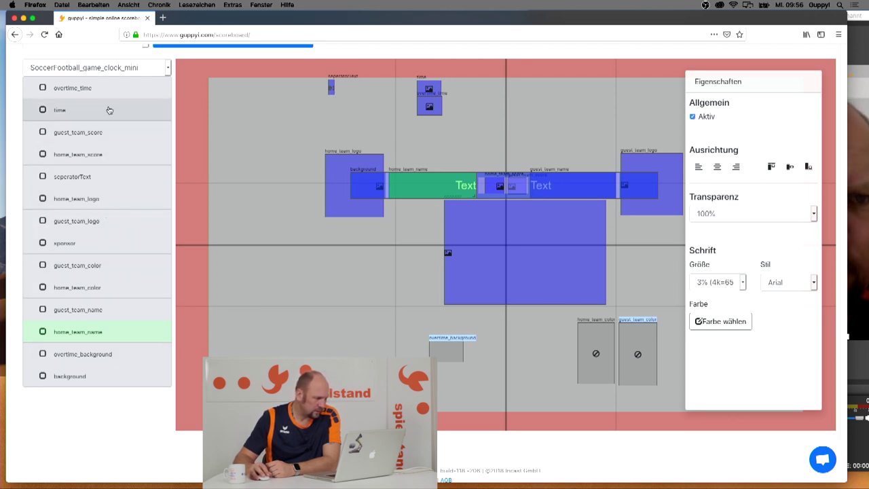
left_click(106, 175)
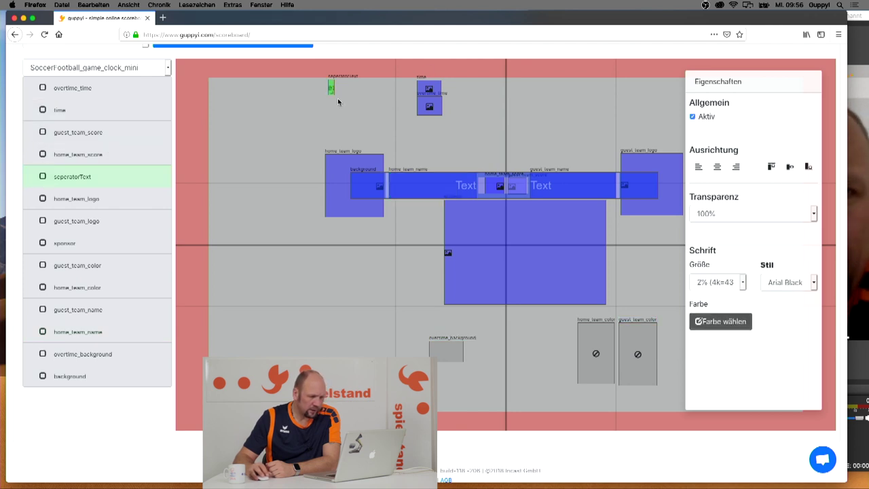
left_click_drag(333, 94, 370, 114)
left_click_drag(301, 118, 544, 109)
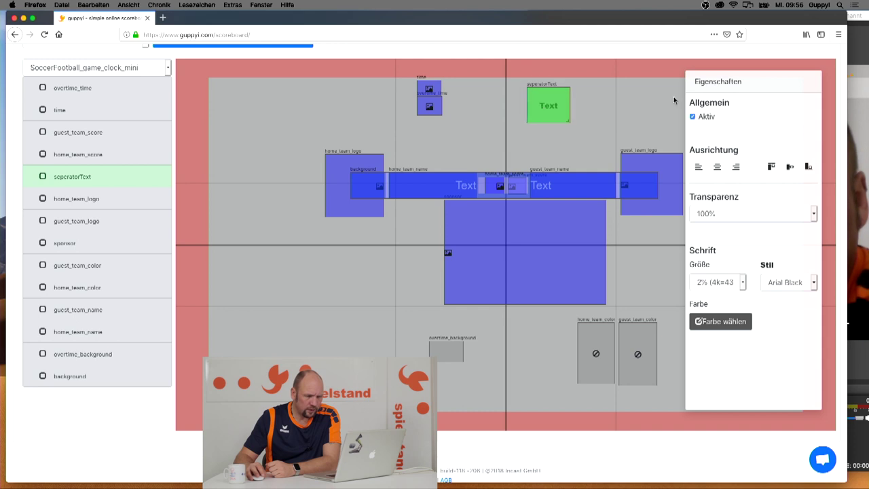
left_click(694, 115)
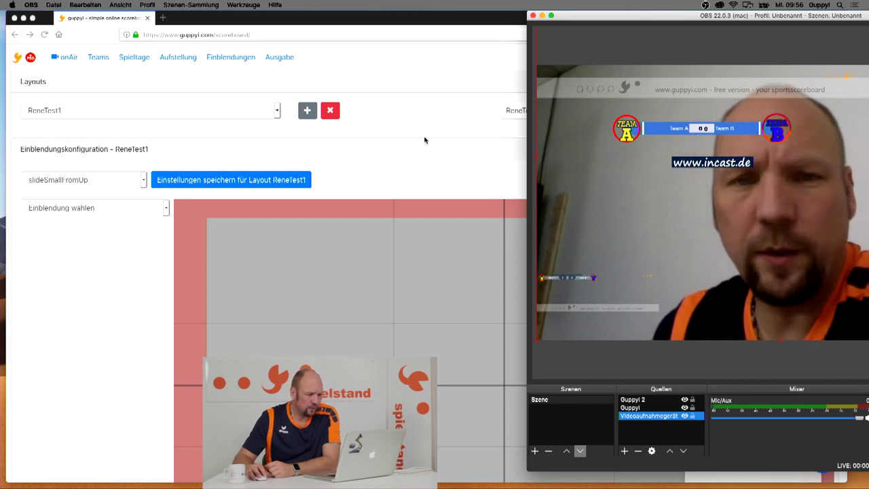
- Switch between the browser and OBS to check the saved mini game clock overlay in the preview
left_click(413, 171)
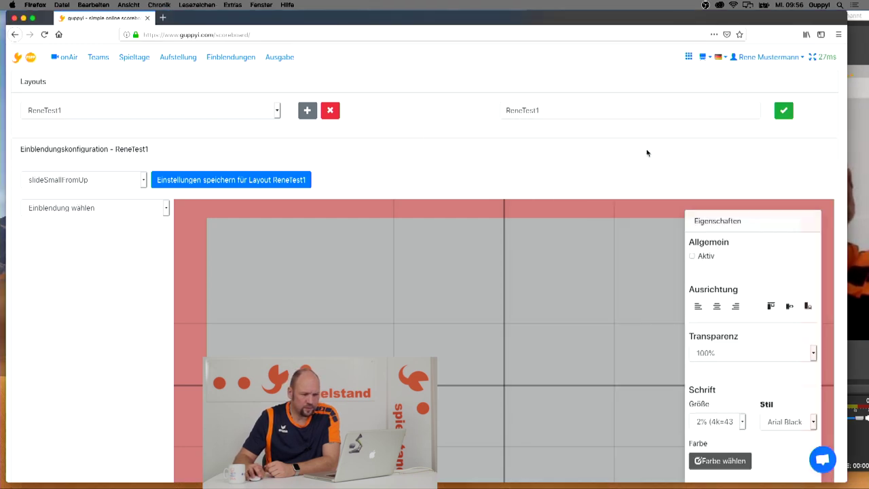
left_click(849, 138)
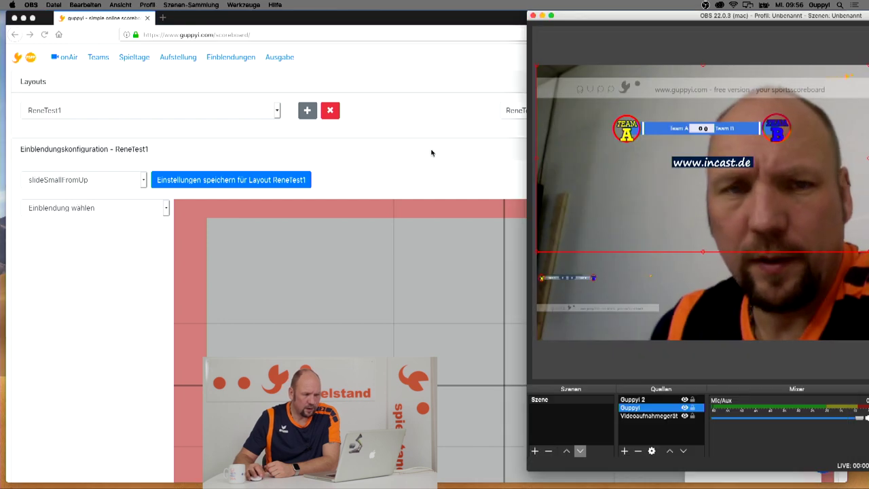
left_click(545, 133)
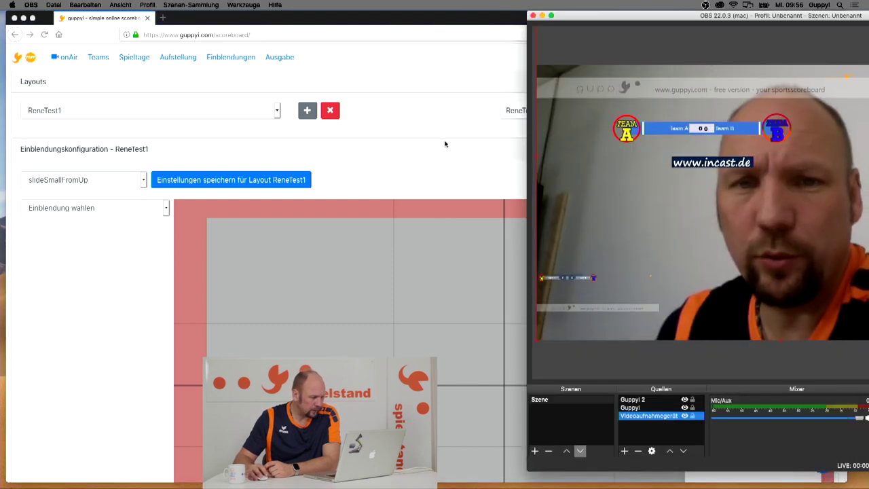
left_click(444, 142)
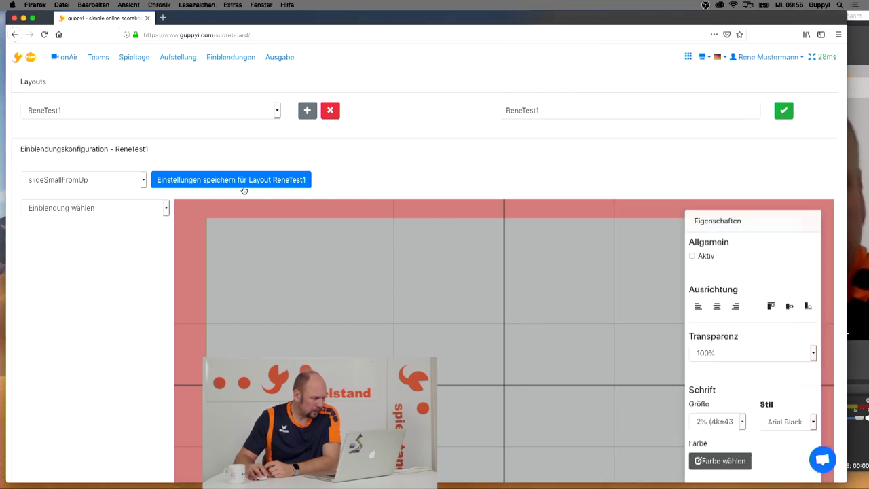
- Load the SoccerFootball_game_clock_mini overlay, reduce the sponsor element's height and move it into the upper-right corner of the grey canvas area
left_click(81, 209)
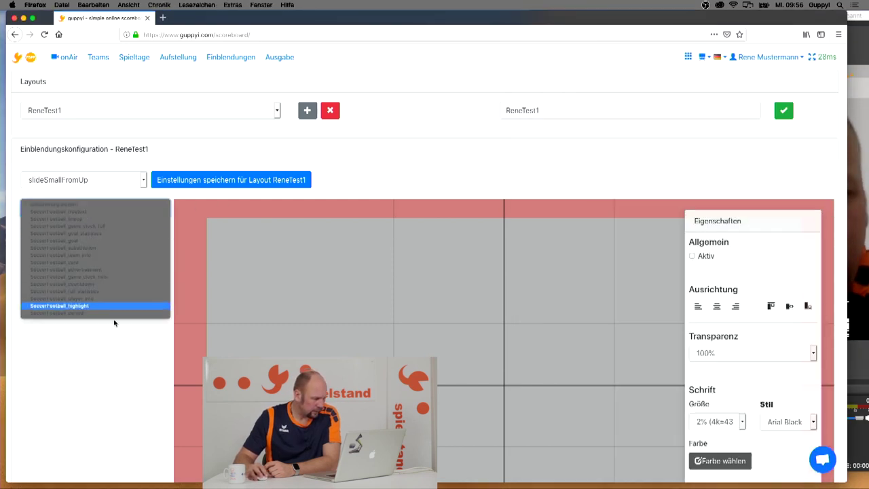
left_click(111, 277)
scroll(338, 306, "down", 4)
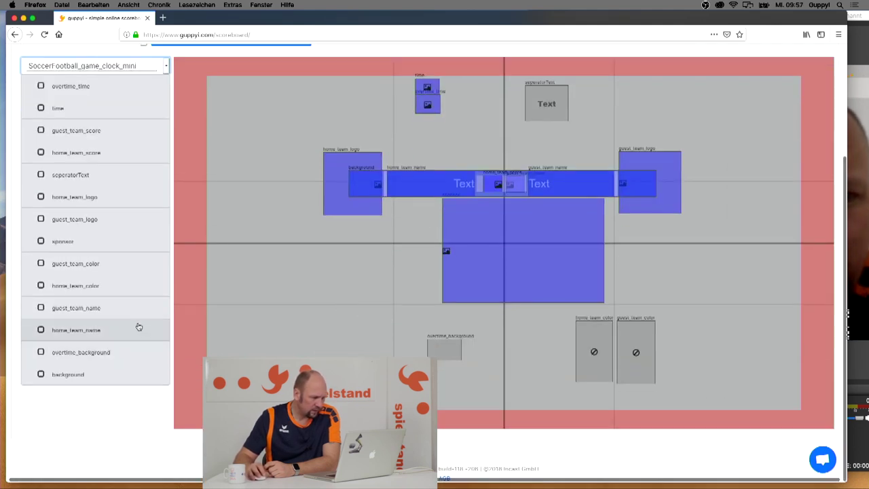
scroll(140, 325, "up", 1)
left_click(102, 266)
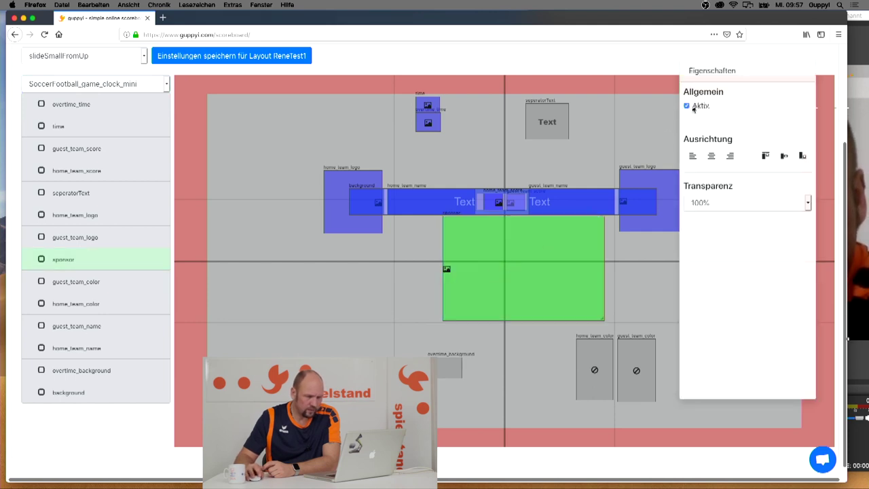
left_click_drag(600, 319, 604, 245)
left_click_drag(500, 223, 666, 112)
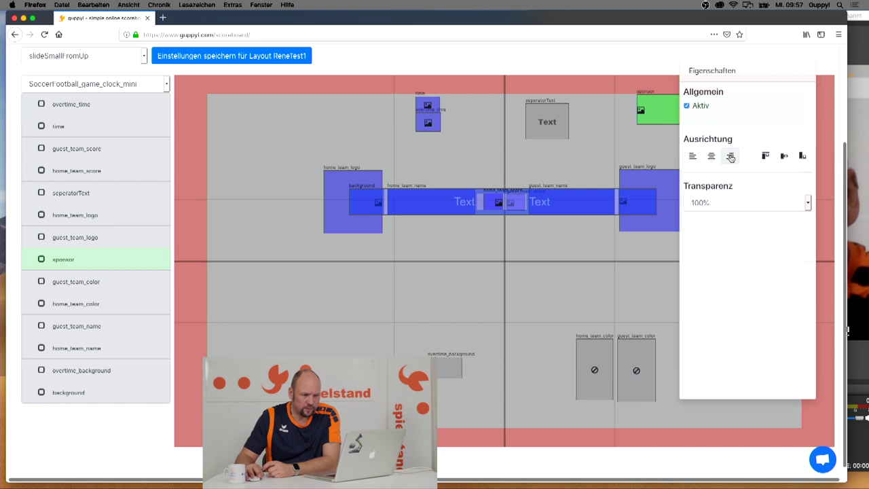
- Right-align the sponsor element's content, set its transparency to 60%, and save the settings for layout ReneTest1
left_click_drag(766, 64, 484, 196)
left_click(482, 209)
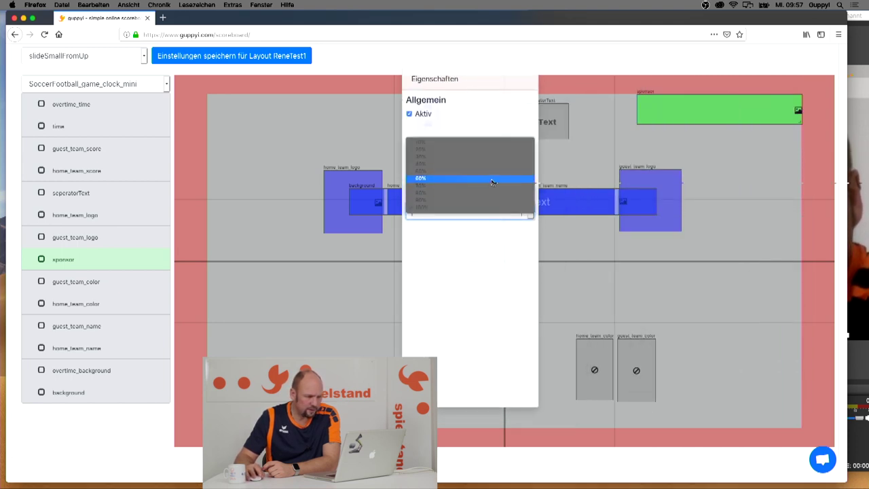
left_click(492, 180)
left_click_drag(427, 79, 631, 89)
left_click(184, 59)
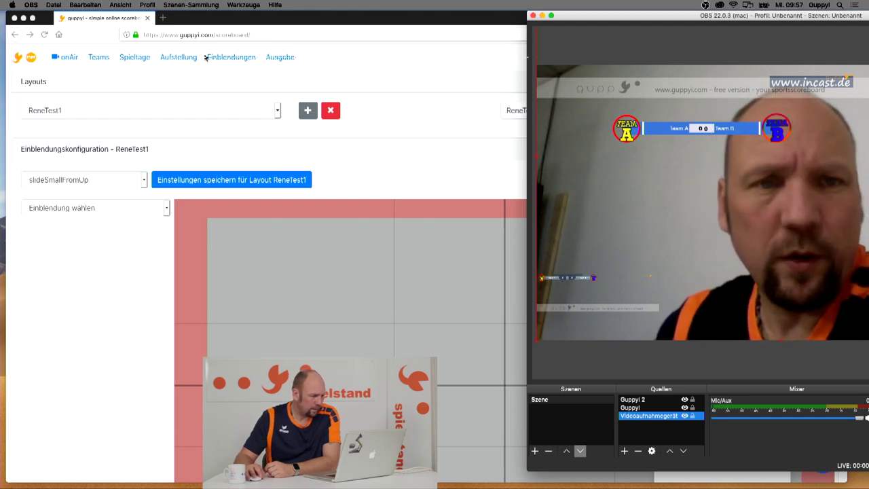
- Reload SoccerFootball_game_clock_mini, fine-tune guest_team_score and home_team_score inside the white score box, and save the layout settings
left_click(146, 210)
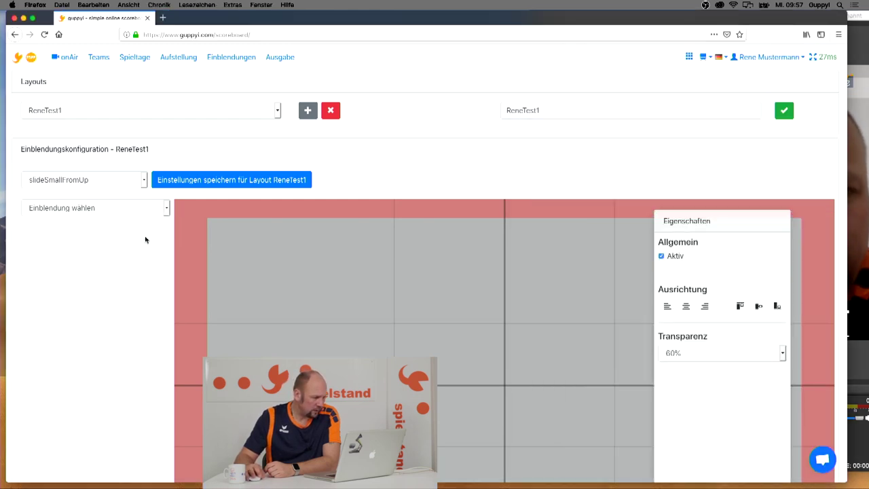
left_click(155, 225)
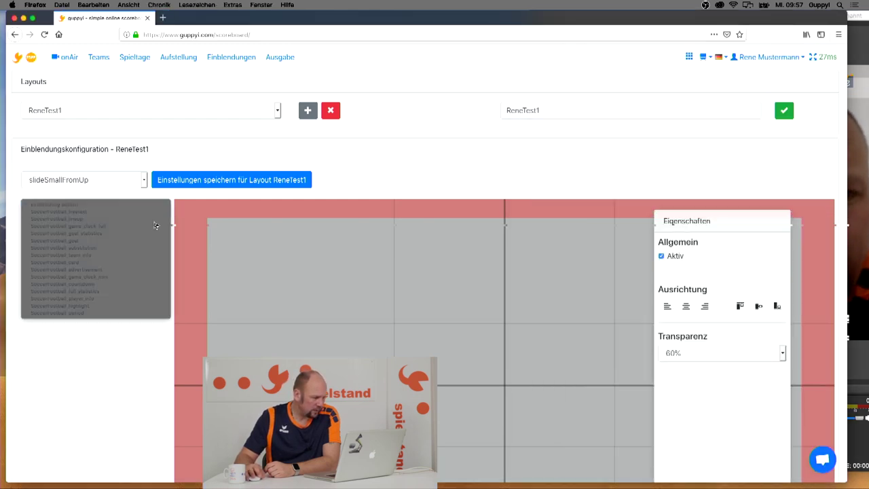
left_click(158, 277)
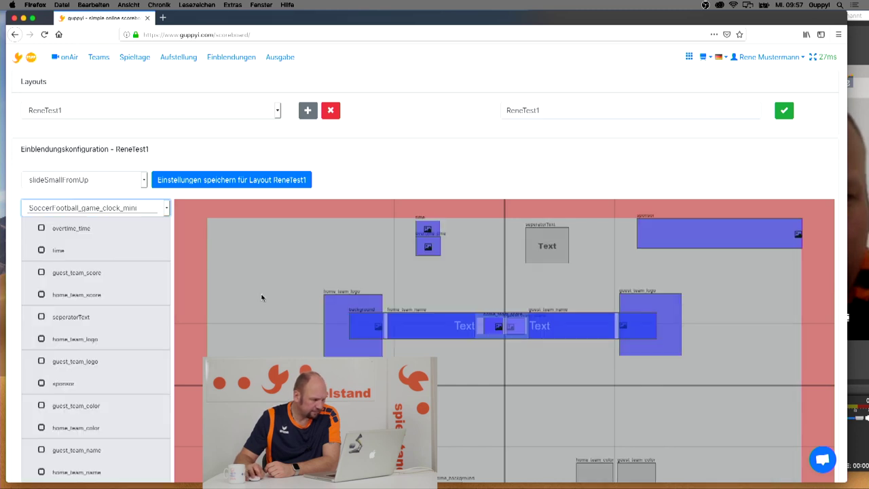
scroll(335, 308, "down", 3)
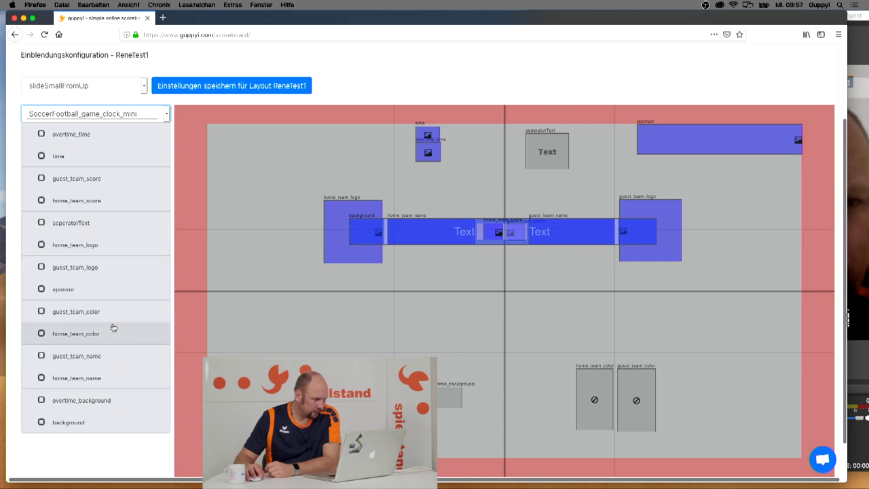
left_click(111, 187)
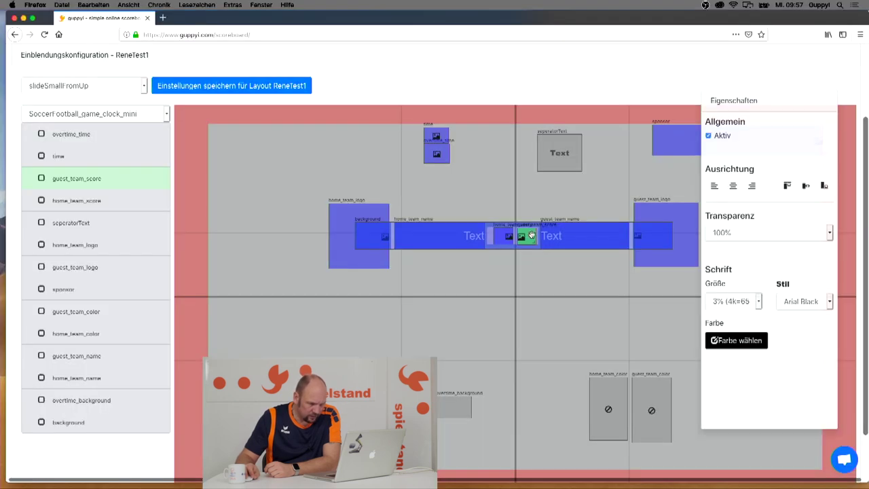
left_click_drag(531, 235, 543, 236)
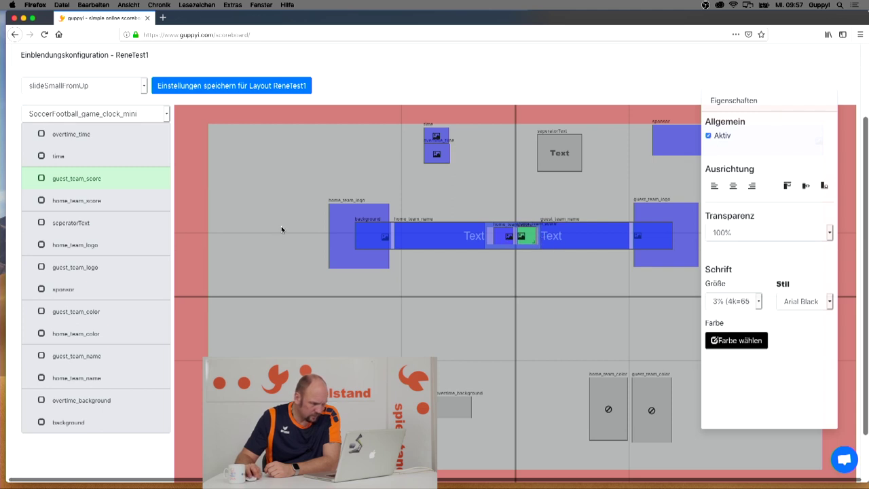
left_click(90, 199)
left_click_drag(502, 235, 504, 236)
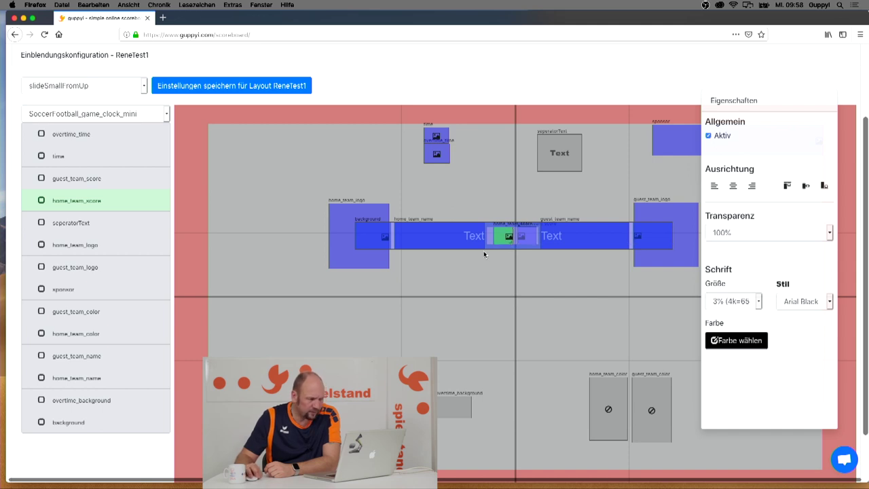
left_click(261, 87)
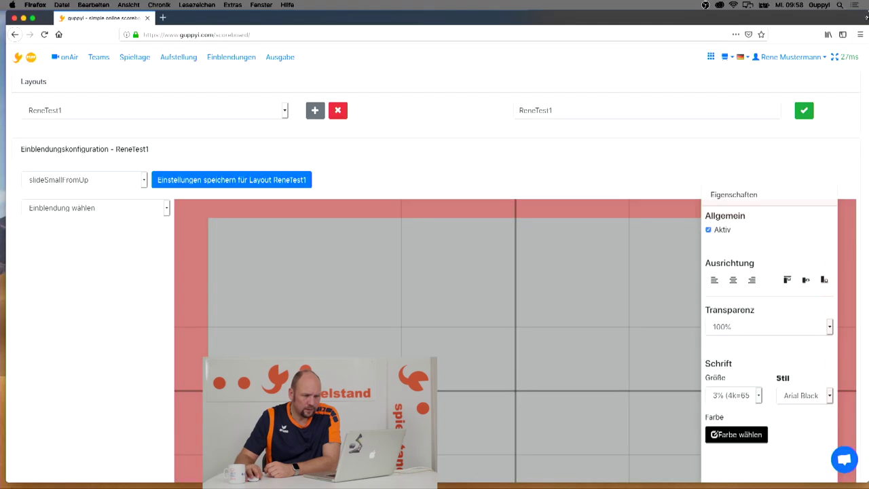
- Narrow the browser window to uncover part of the OBS preview and load SoccerFootball_game_clock_mini again
left_click_drag(866, 29, 602, 32)
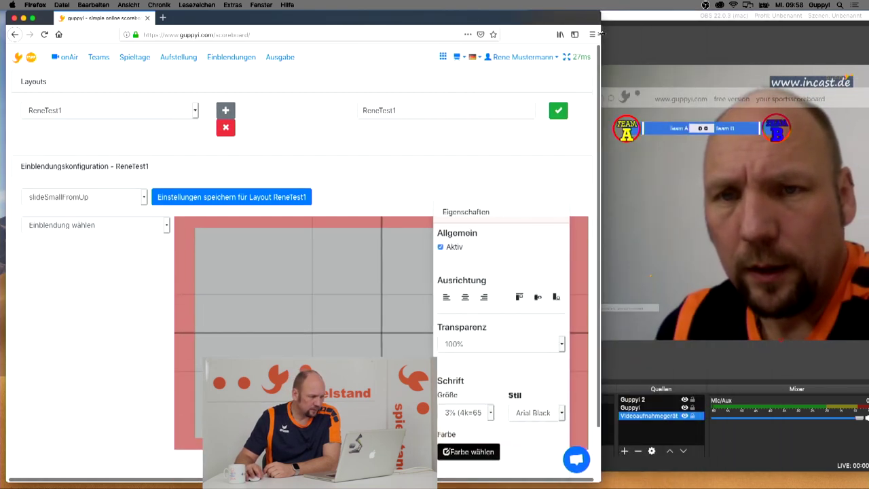
left_click(125, 228)
left_click(148, 292)
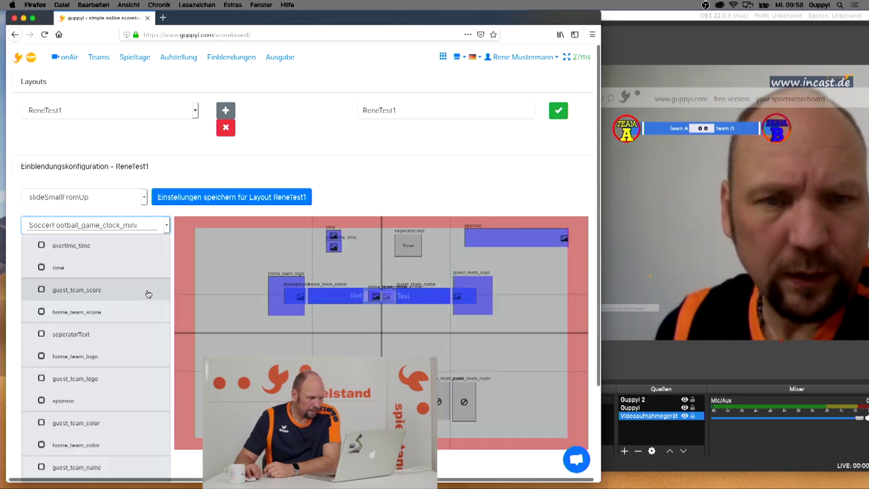
left_click(156, 100)
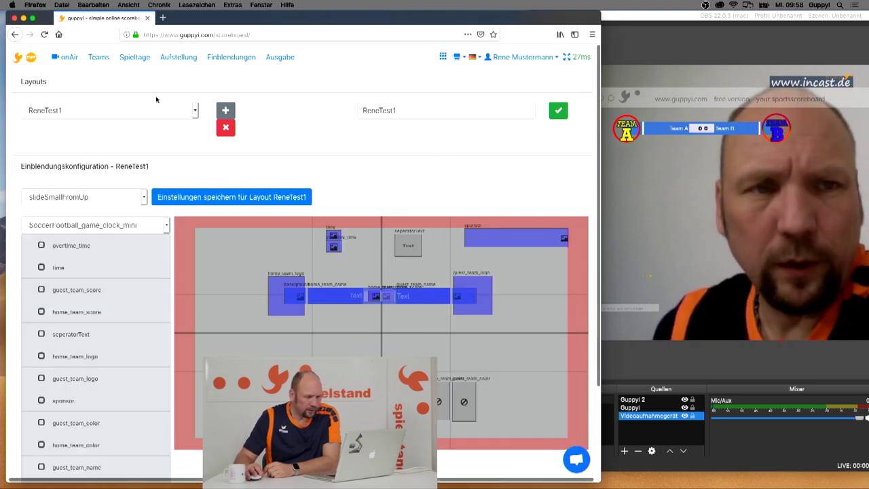
- Open the onAir control page and narrow the browser window further until it fits beside the OBS window
left_click(57, 57)
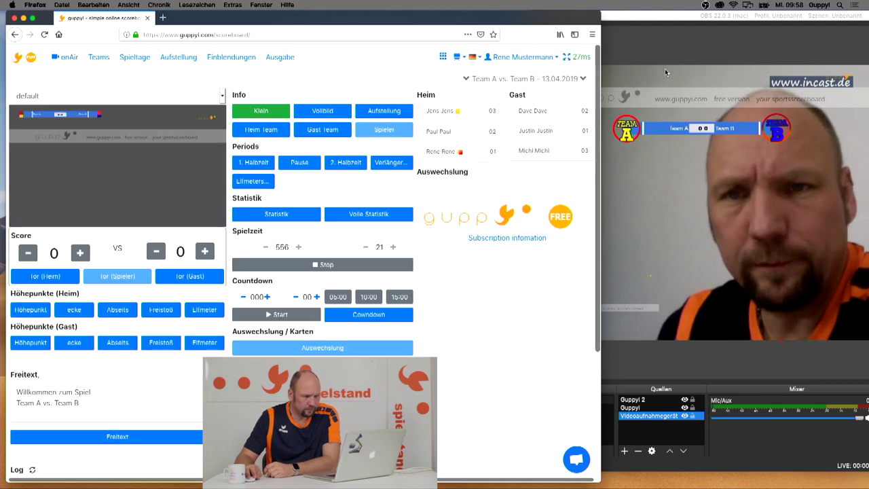
left_click(606, 27)
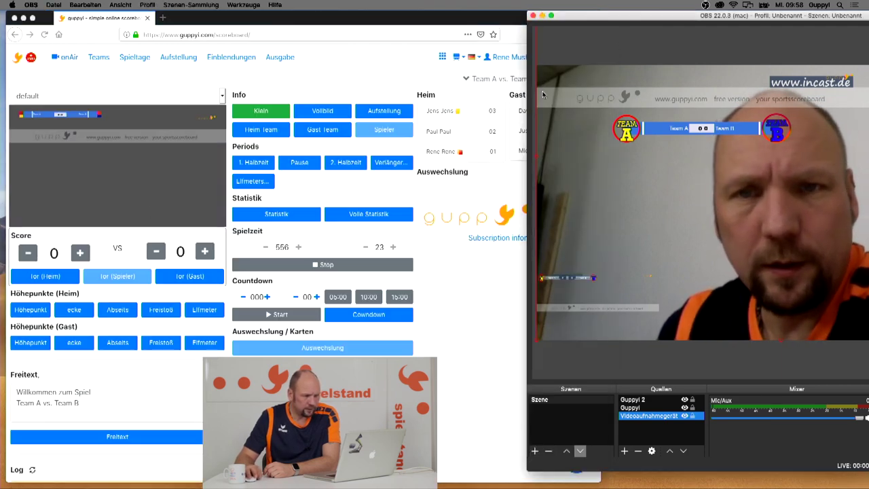
left_click(468, 34)
left_click_drag(601, 264, 516, 264)
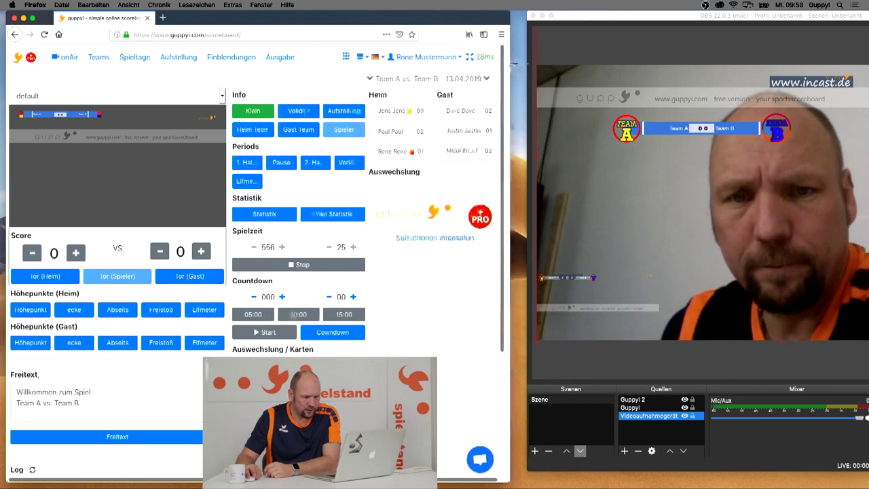
- Switch to OBS and select the Guppyi source, checking it against the Guppyi 2 source
left_click(574, 290)
left_click(646, 408)
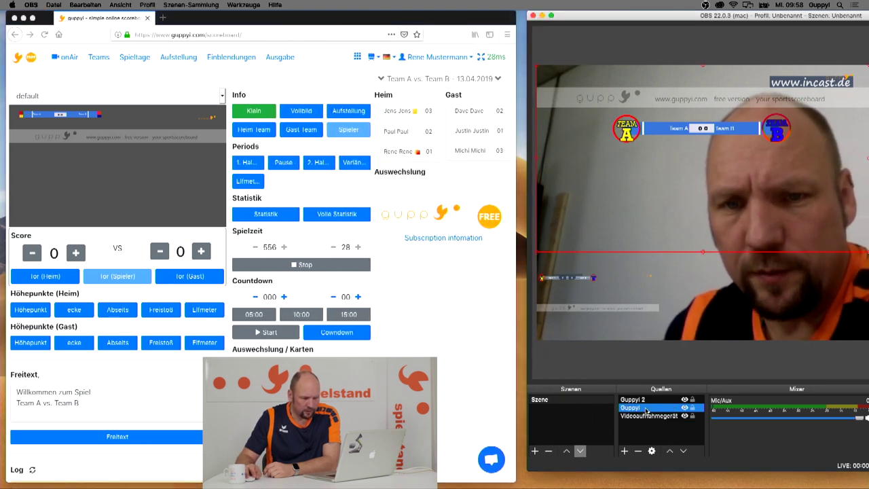
left_click(648, 400)
left_click(646, 408)
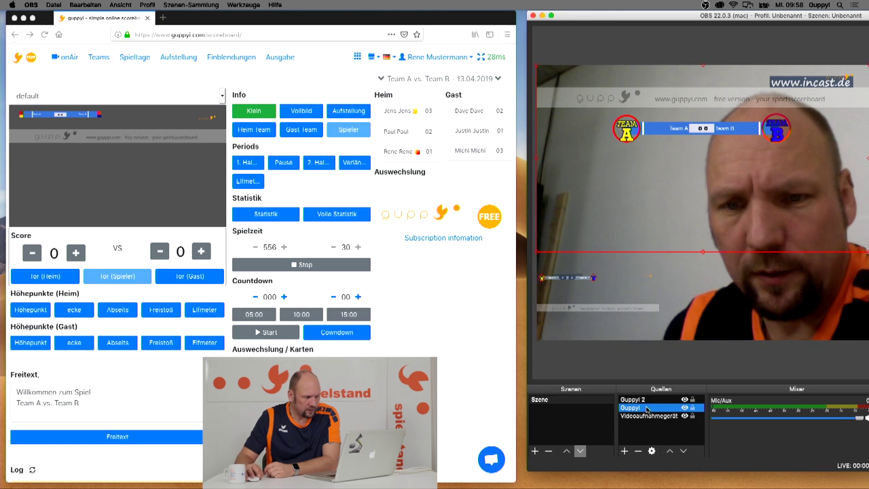
- Switch the Klein overlay off and back on from the browser to test it in the OBS preview
left_click(245, 112)
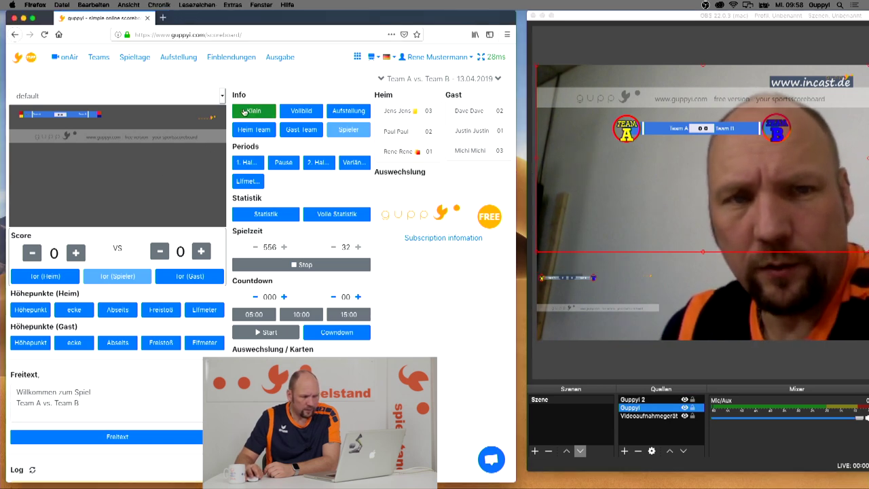
left_click(246, 112)
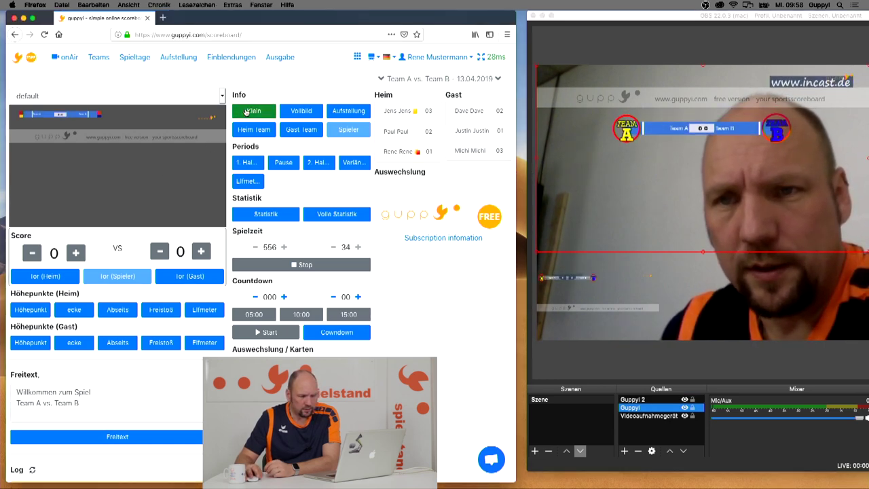
left_click(246, 112)
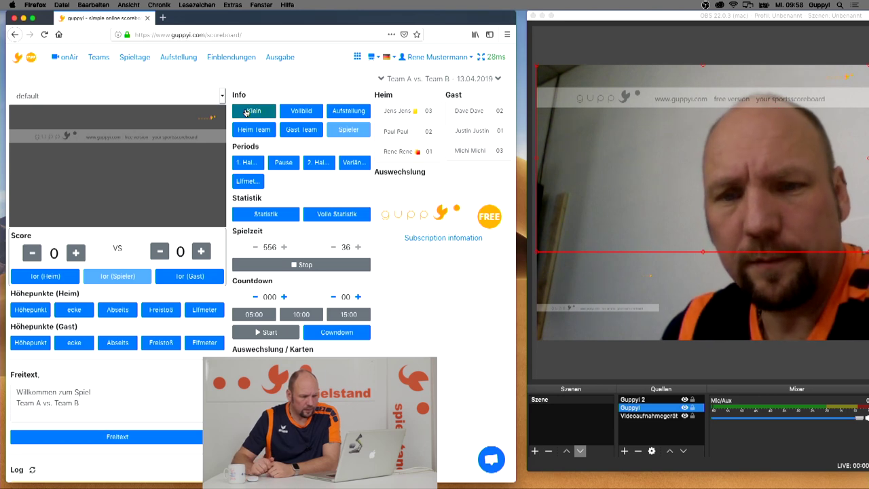
left_click(245, 112)
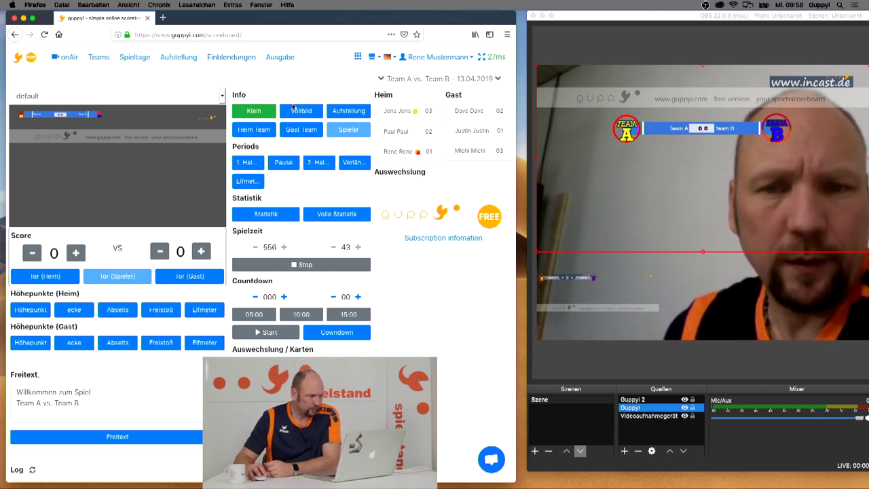
- Open the overlay configuration and load SoccerFootball_card to examine its elements on the layout canvas
left_click(214, 59)
left_click(143, 199)
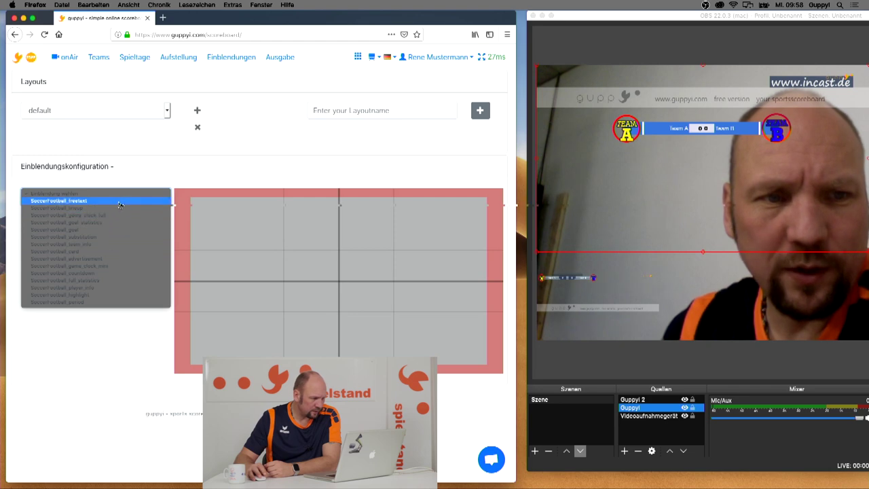
left_click(105, 251)
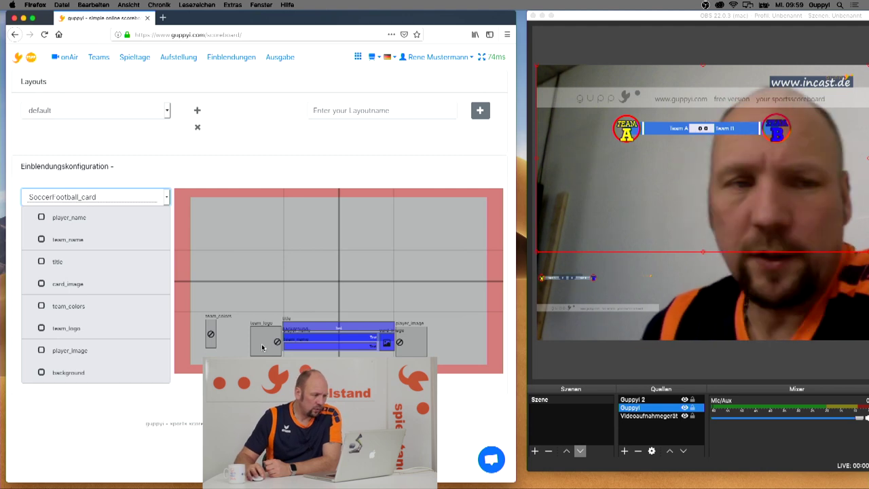
scroll(202, 158, "left", 1)
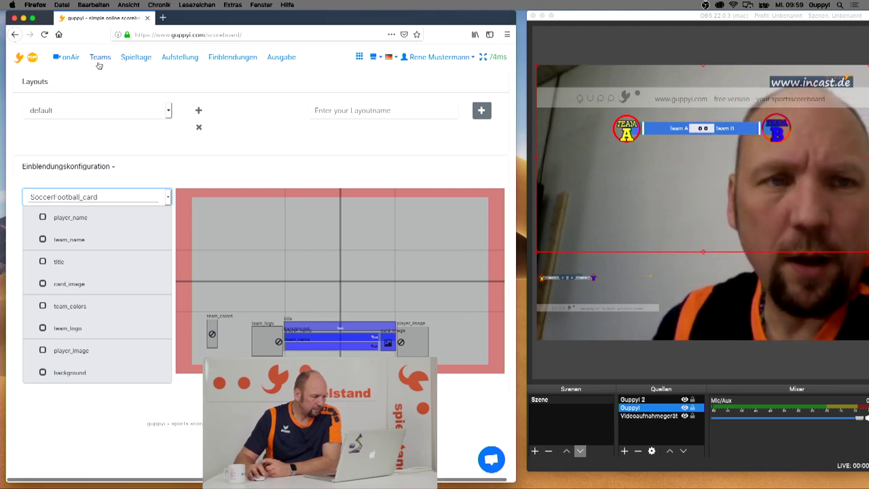
- Look through the onAir control page, the output configuration and the team management page
left_click(66, 60)
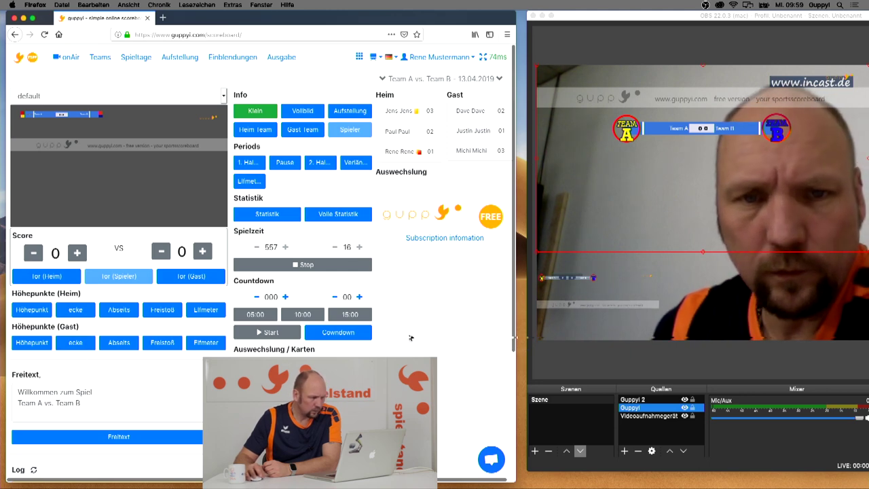
left_click(285, 60)
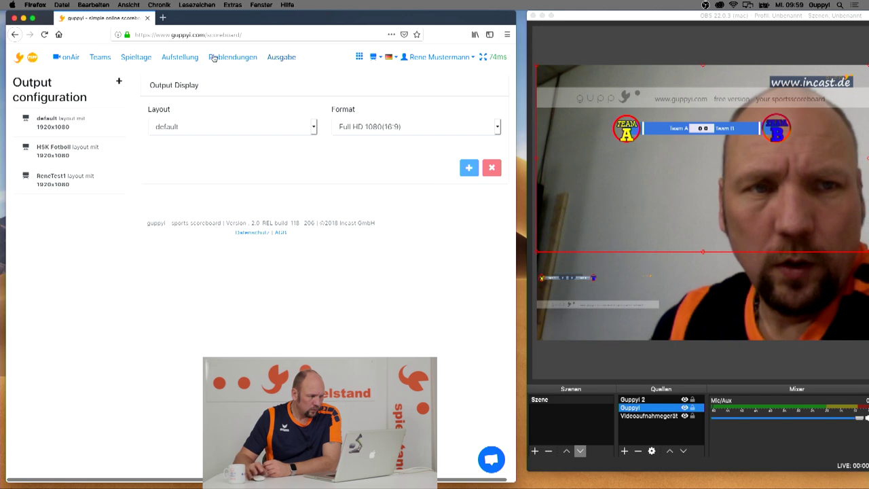
left_click(105, 58)
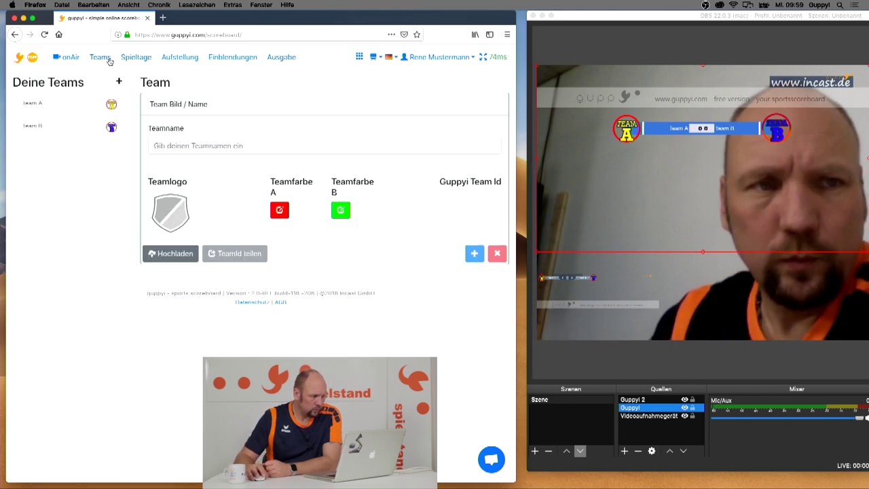
- Return to the onAir control page, set its preview layout to ReneTest1 and switch to OBS
left_click(74, 59)
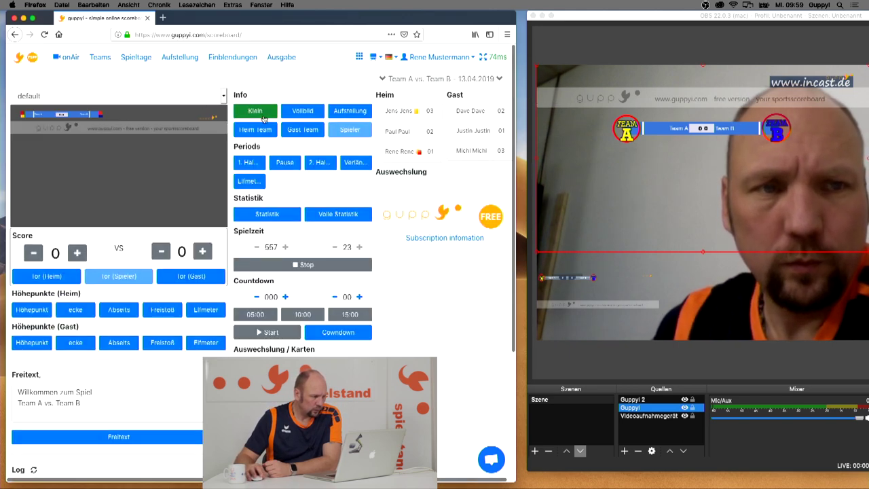
left_click(225, 100)
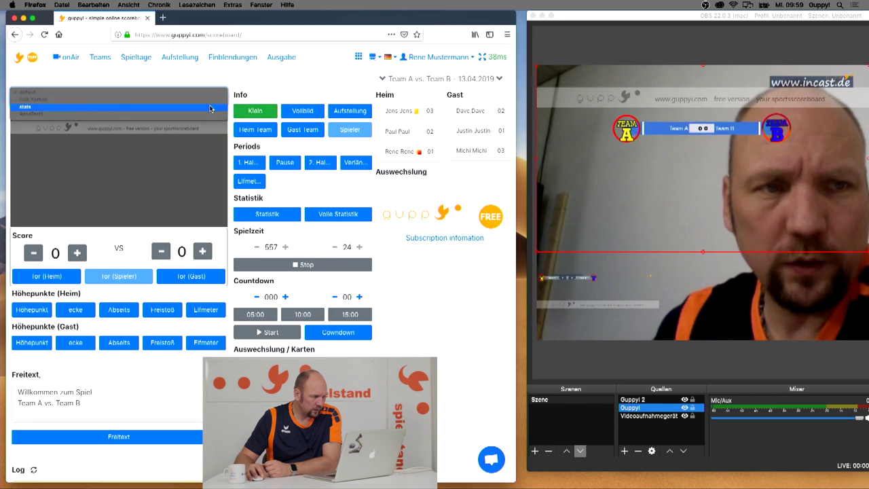
left_click(207, 114)
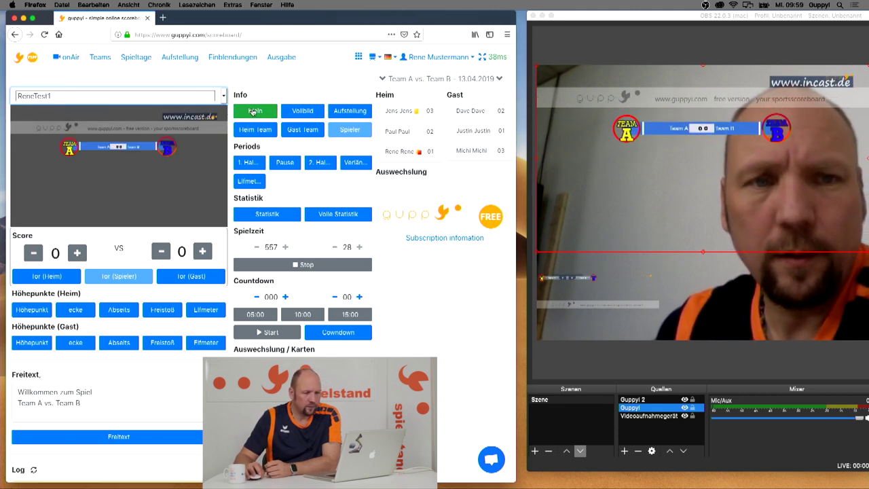
left_click(672, 34)
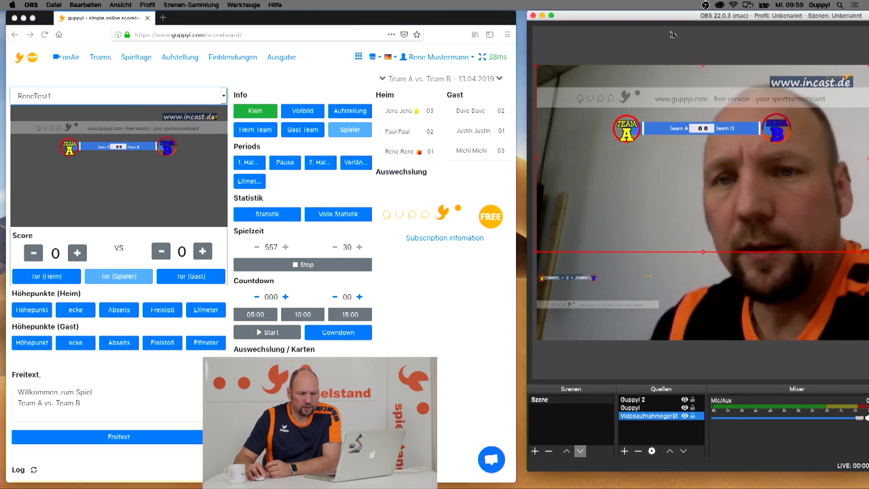